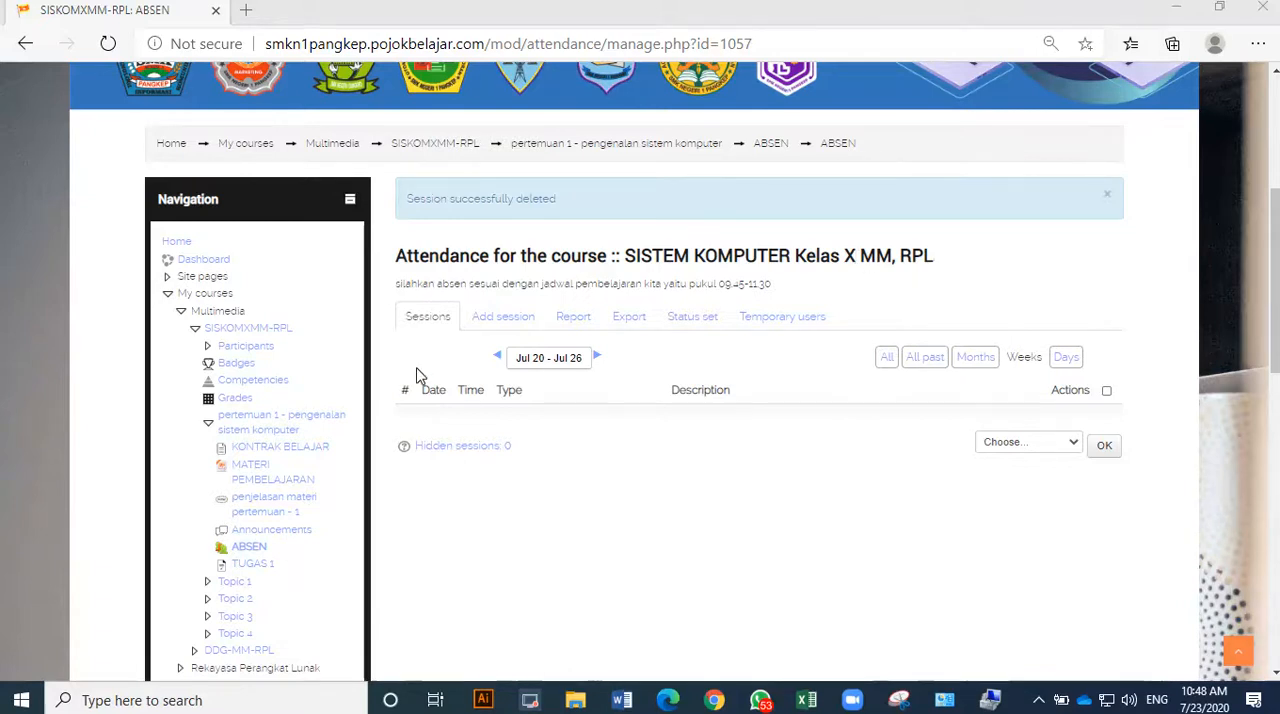
Open the settings page of the SISKOMXMM-RPL course.
{"action": "left_click", "coordinate": [431, 150]}
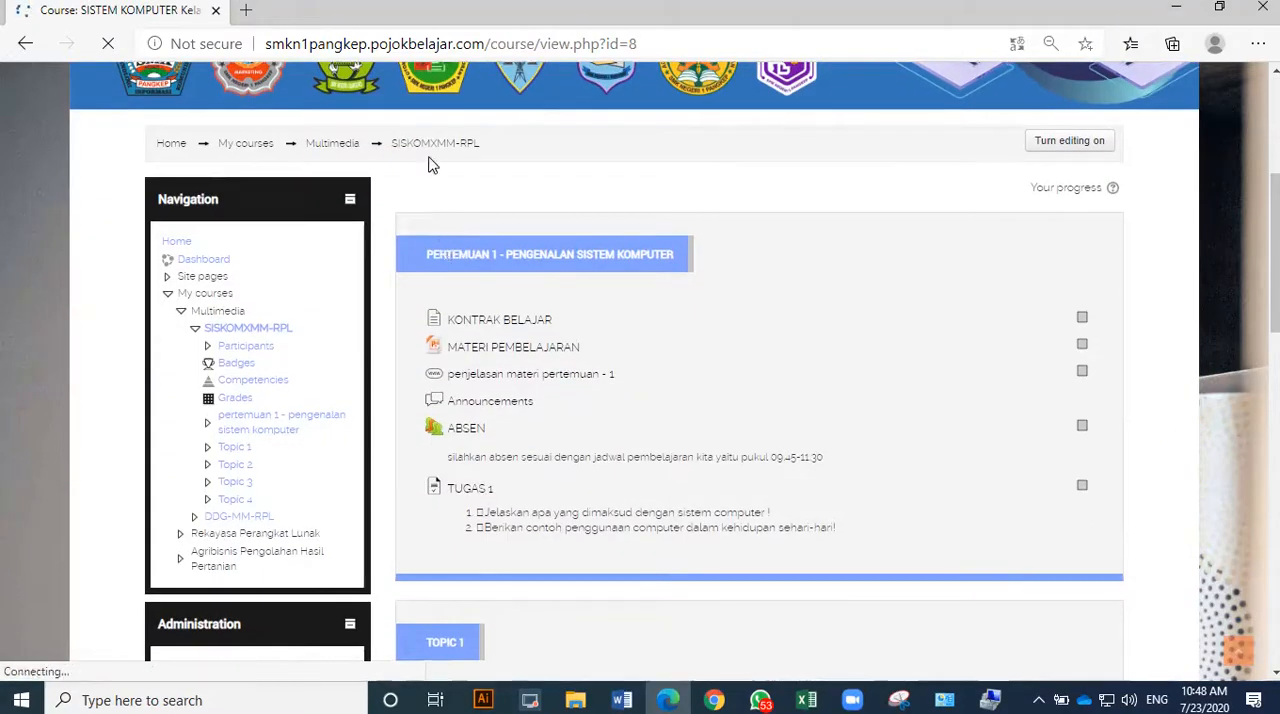
{"action": "scroll", "coordinate": [334, 403], "scroll_direction": "down", "scroll_amount": 4}
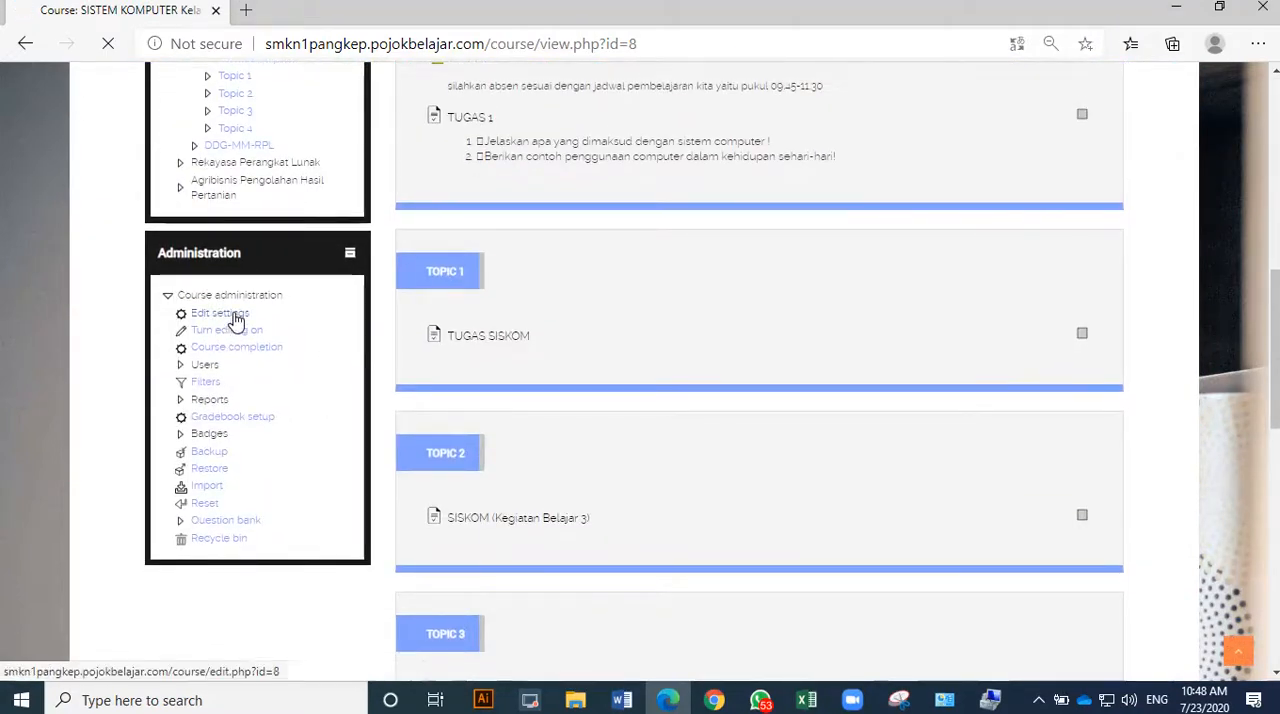
{"action": "left_click", "coordinate": [234, 316]}
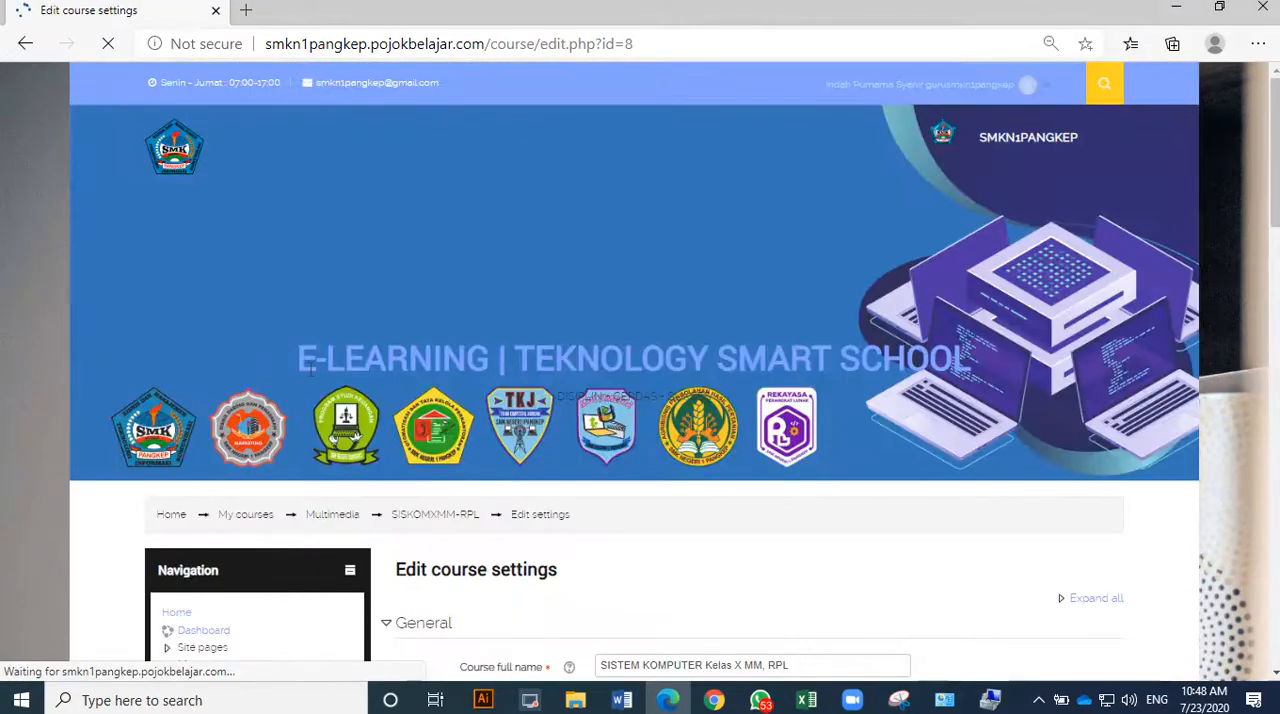
{"action": "scroll", "coordinate": [318, 378], "scroll_direction": "down", "scroll_amount": 3}
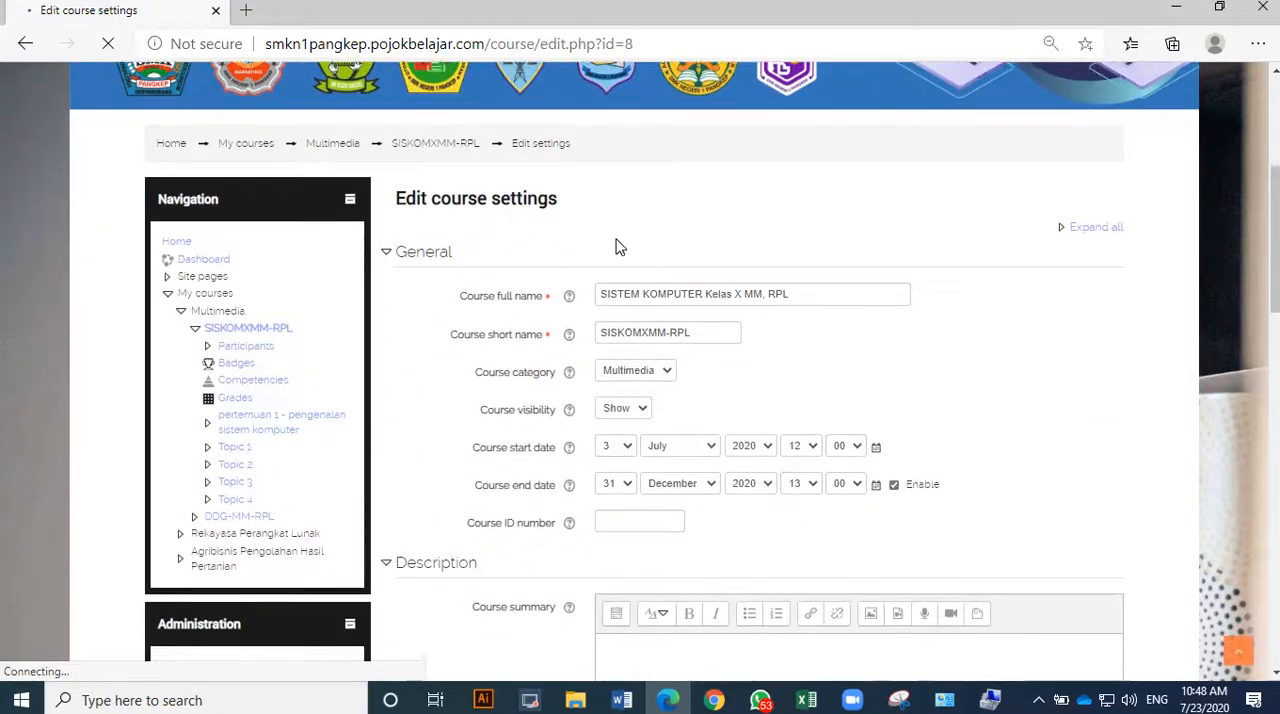
{"action": "scroll", "coordinate": [617, 246], "scroll_direction": "down", "scroll_amount": 10}
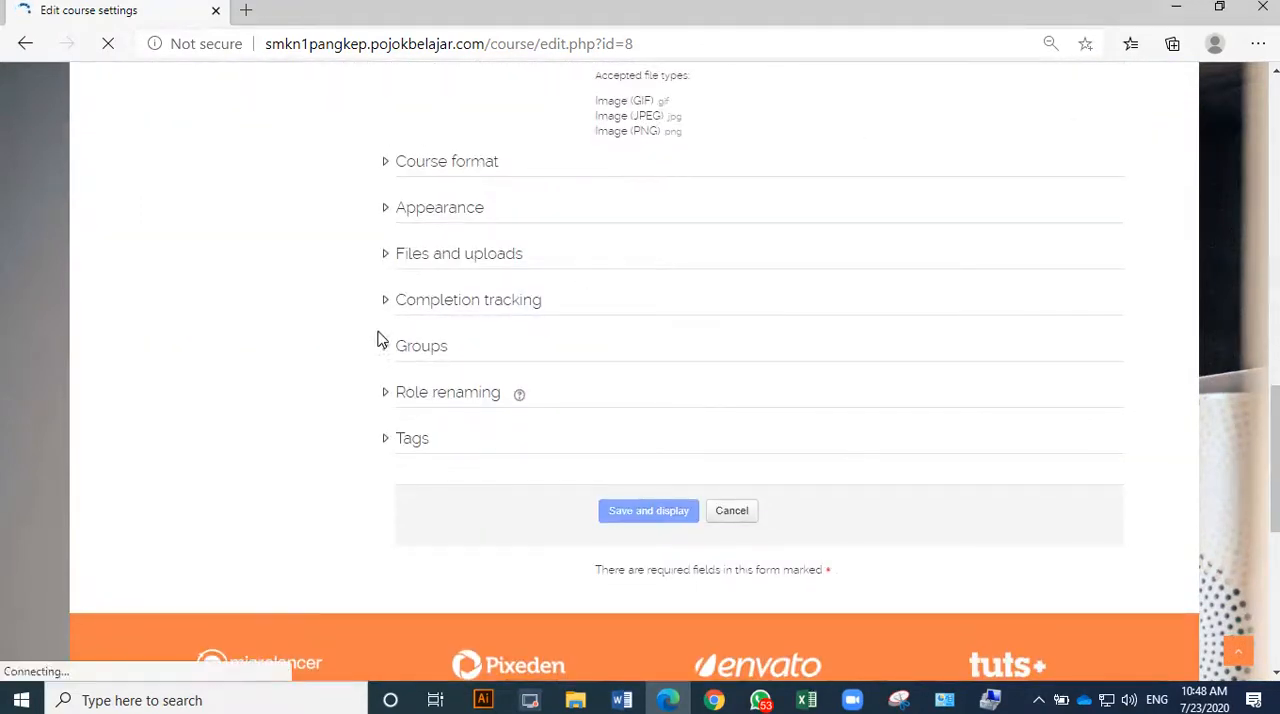
Set the course's group mode to Separate groups, force the group mode for the whole course, and save the settings.
{"action": "left_click", "coordinate": [415, 348]}
{"action": "left_click", "coordinate": [643, 396]}
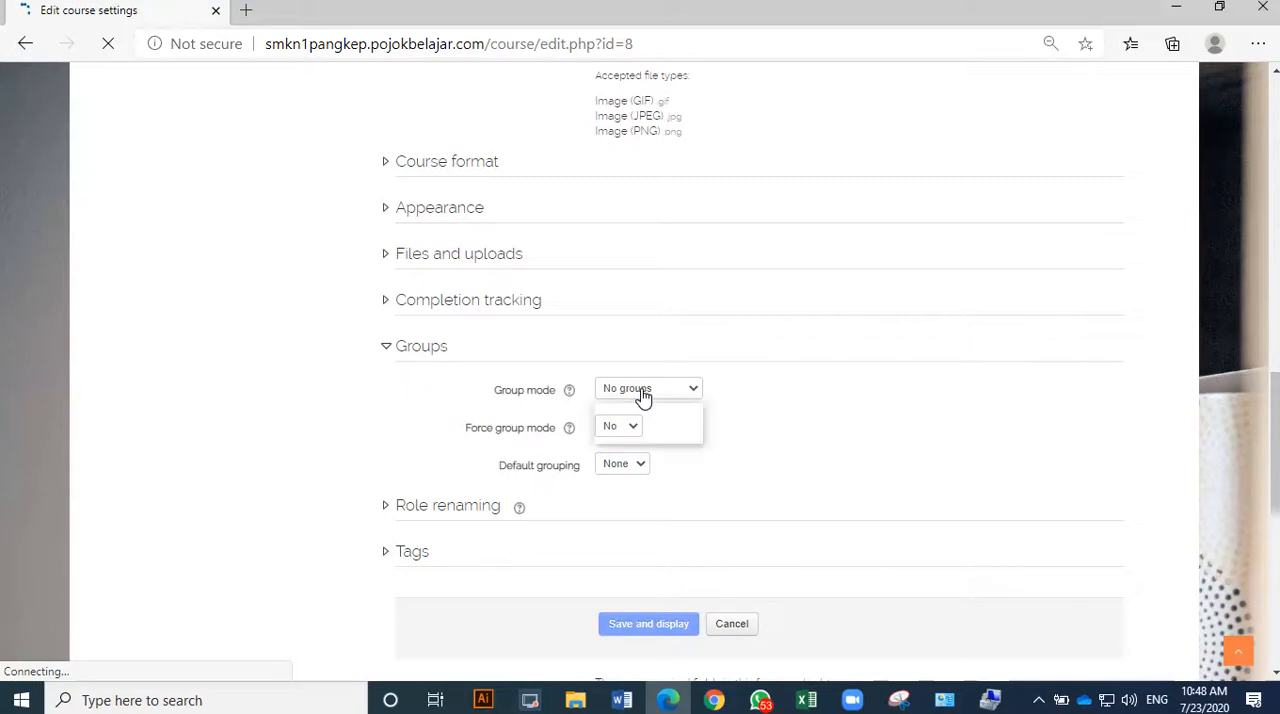
{"action": "left_click", "coordinate": [640, 423]}
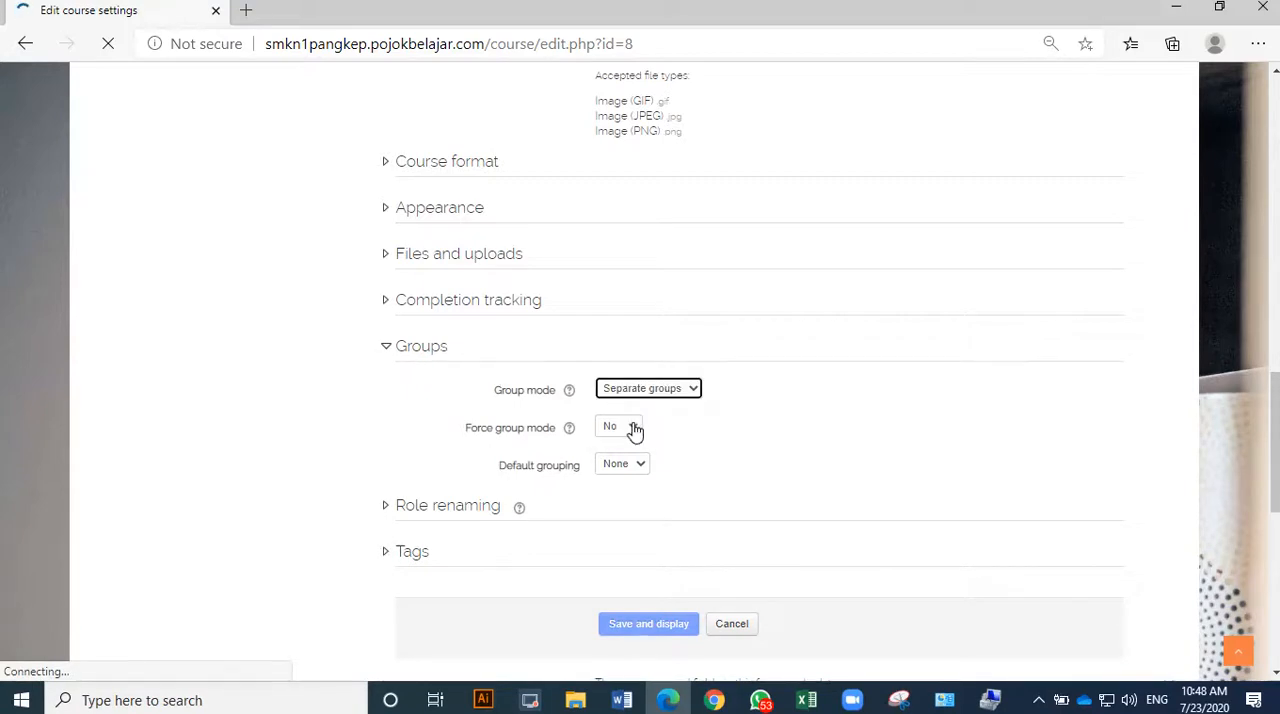
{"action": "left_click", "coordinate": [630, 430]}
{"action": "left_click", "coordinate": [612, 460]}
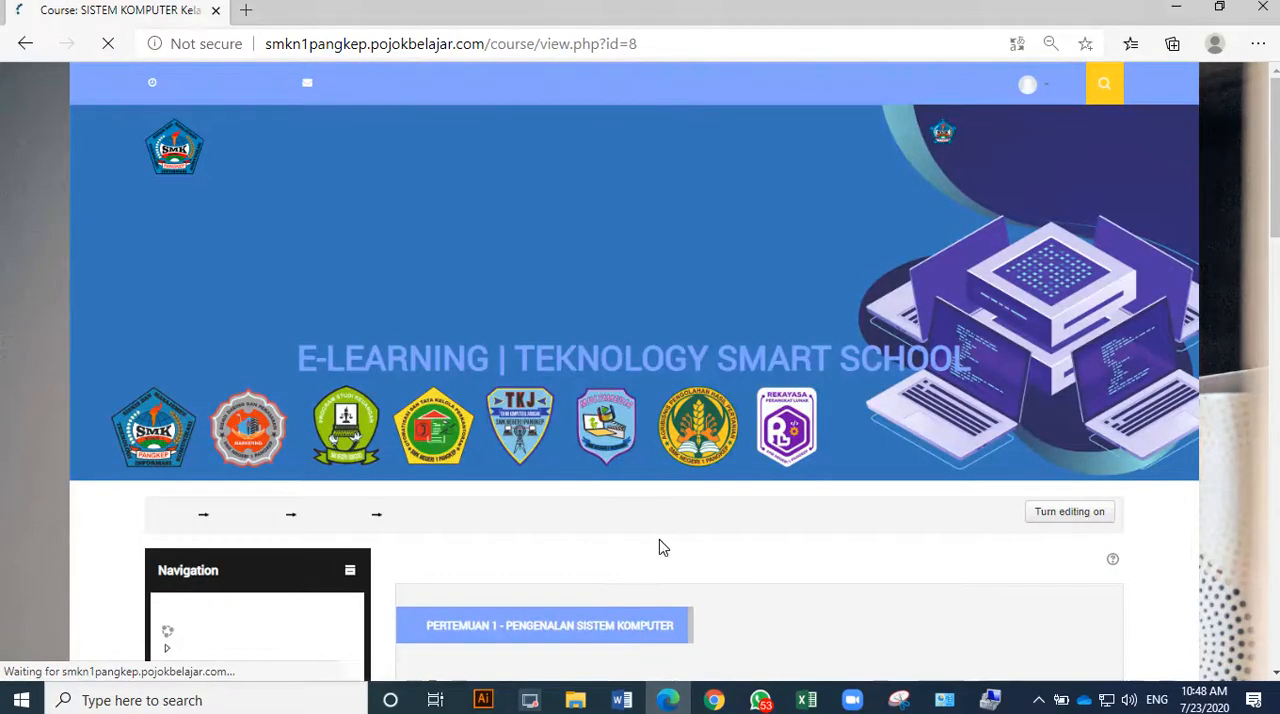
Open the groups management page for the SISKOMXMM-RPL course.
{"action": "scroll", "coordinate": [660, 547], "scroll_direction": "down", "scroll_amount": 4}
{"action": "scroll", "coordinate": [229, 514], "scroll_direction": "down", "scroll_amount": 5}
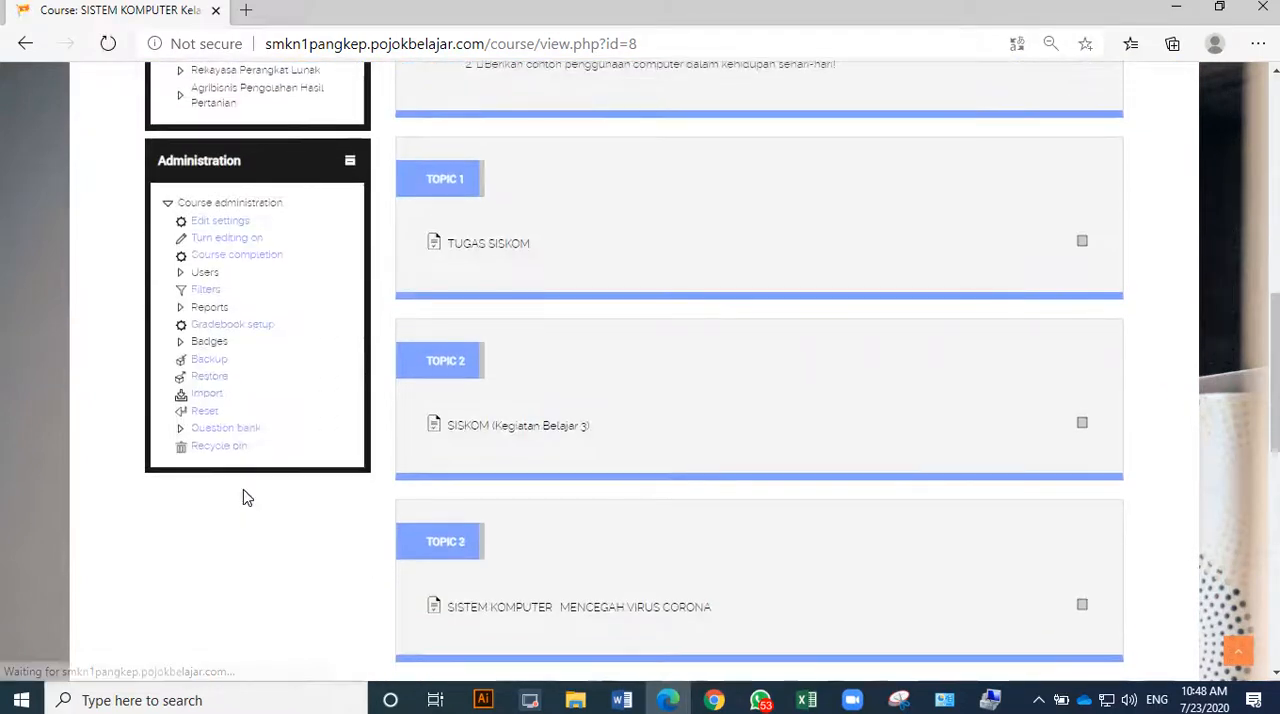
{"action": "left_click", "coordinate": [185, 275]}
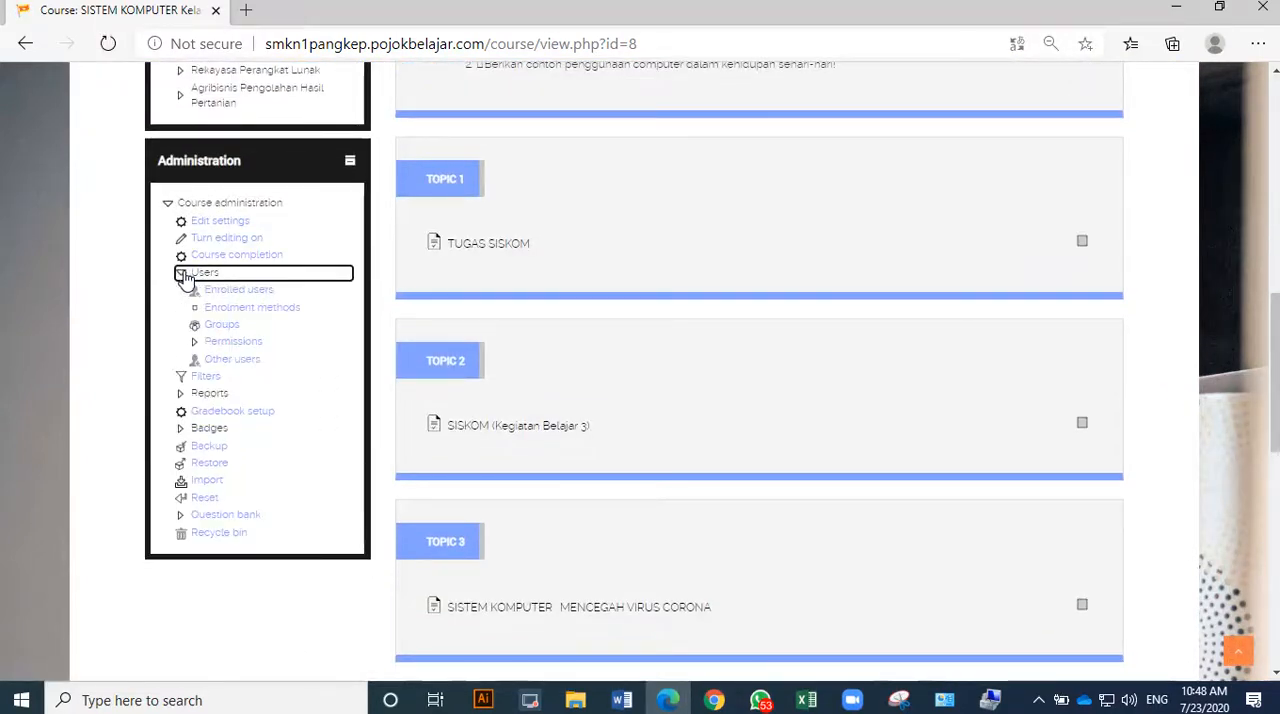
{"action": "left_click", "coordinate": [228, 327]}
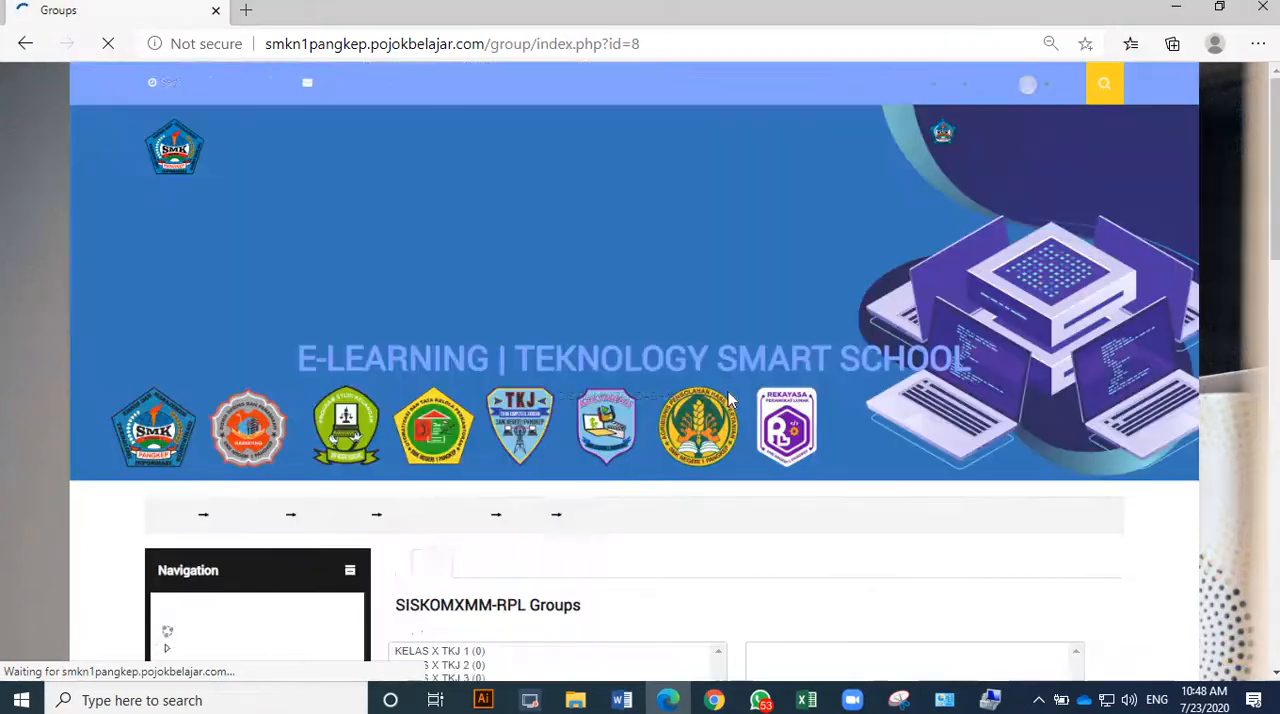
{"action": "scroll", "coordinate": [722, 400], "scroll_direction": "down", "scroll_amount": 3}
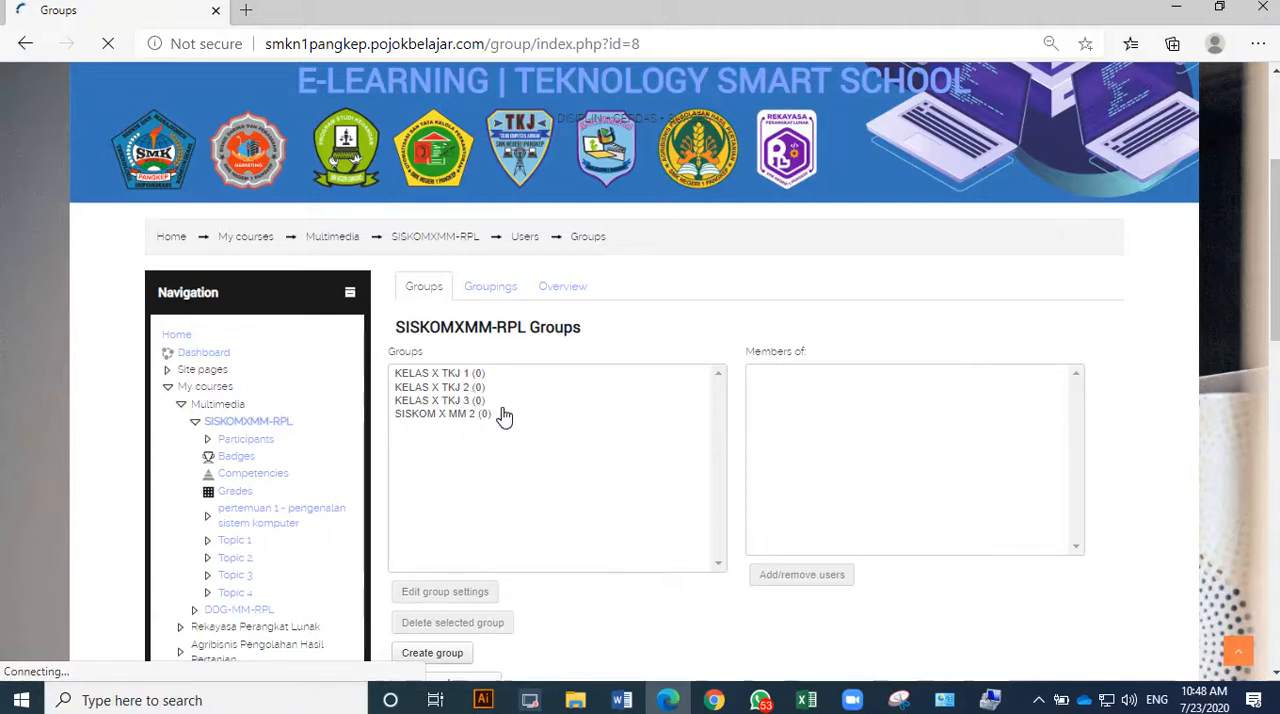
Delete the four existing groups KELAS X TKJ 1, KELAS X TKJ 2, KELAS X TKJ 3 and SISKOM X MM 2.
{"action": "left_click", "coordinate": [462, 375]}
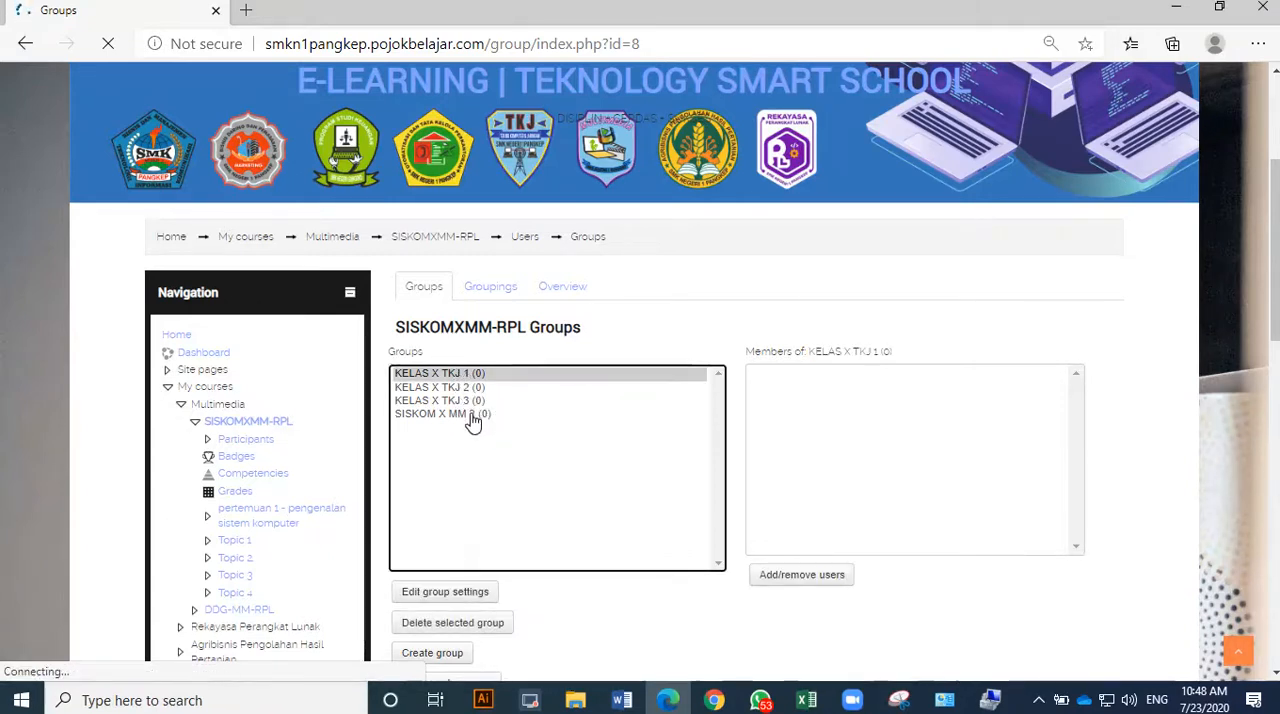
{"action": "left_click", "coordinate": [468, 414], "text": "shift"}
{"action": "scroll", "coordinate": [493, 482], "scroll_direction": "down", "scroll_amount": 2}
{"action": "scroll", "coordinate": [493, 482], "scroll_direction": "down", "scroll_amount": 1}
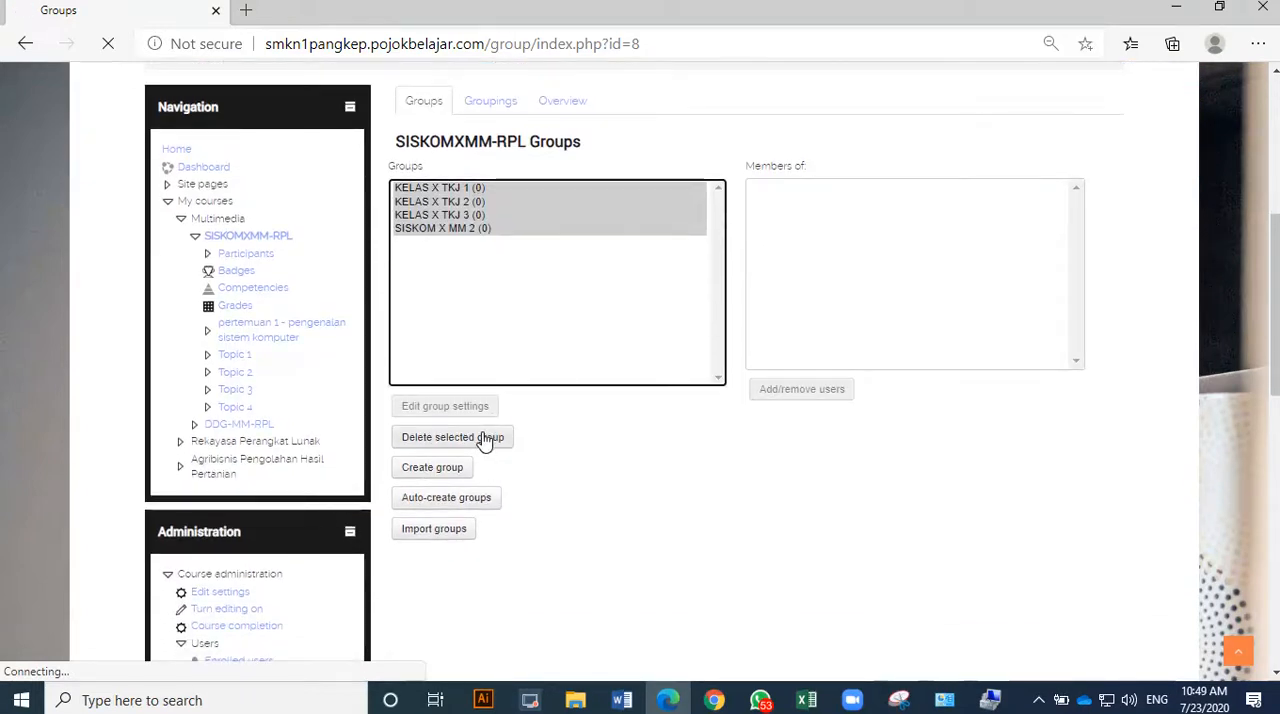
{"action": "left_click", "coordinate": [480, 446]}
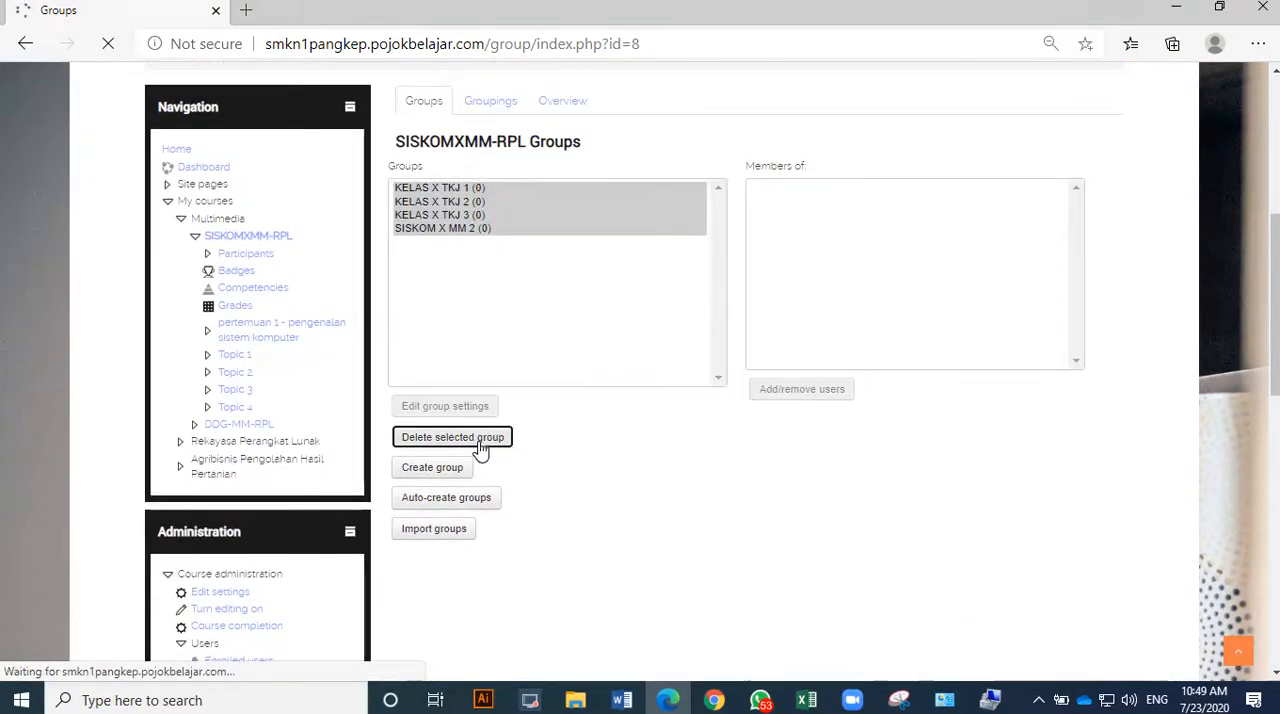
{"action": "scroll", "coordinate": [806, 280], "scroll_direction": "down", "scroll_amount": 5}
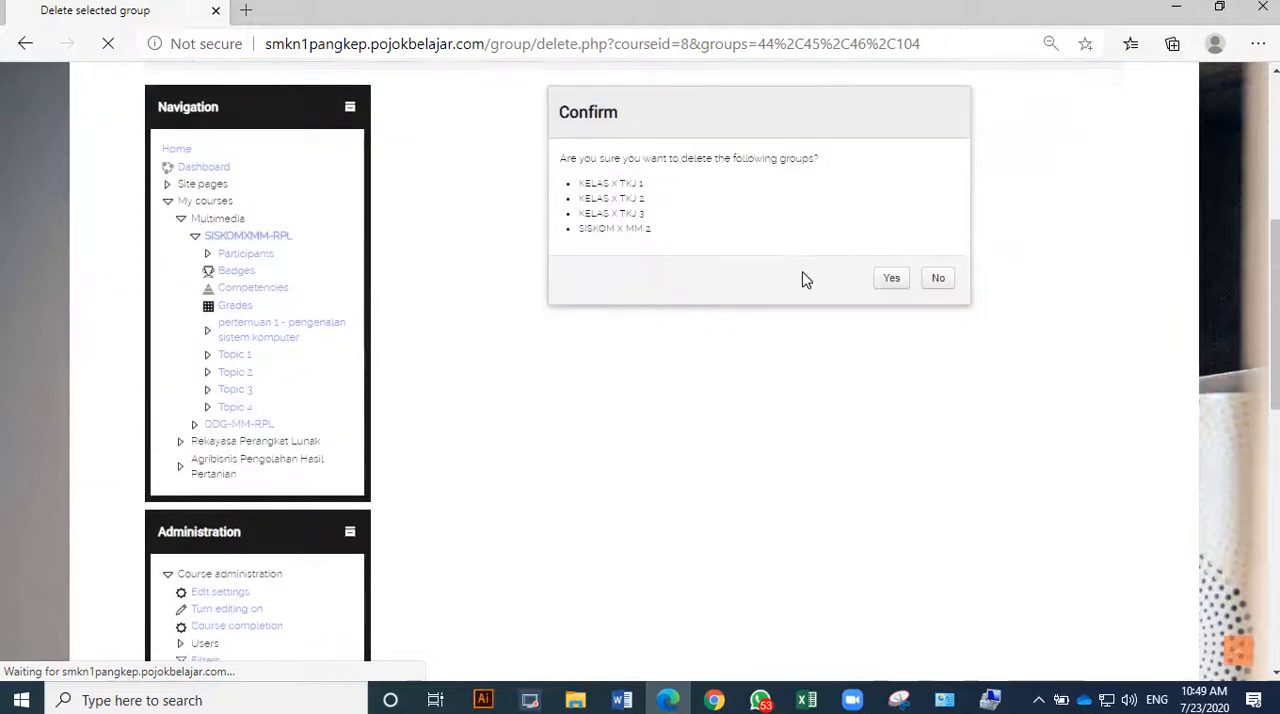
{"action": "left_click", "coordinate": [892, 282]}
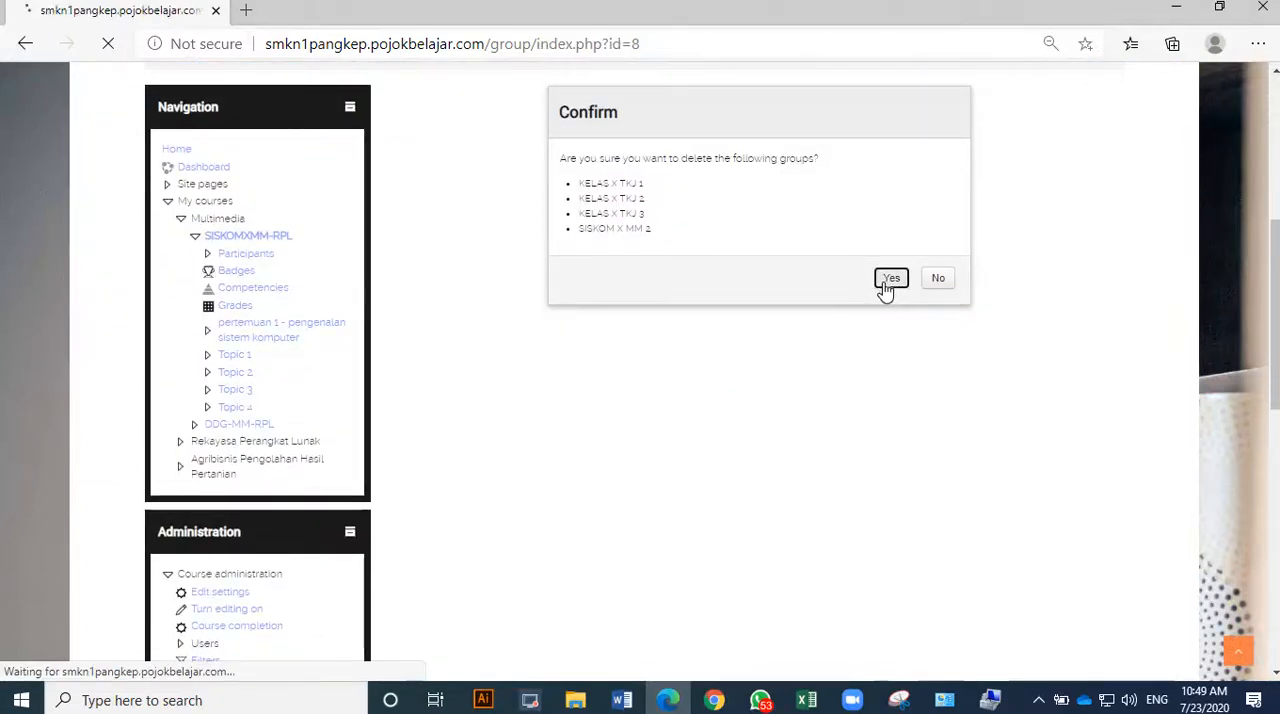
Create a course group named X MM 1 and save it.
{"action": "scroll", "coordinate": [820, 315], "scroll_direction": "down", "scroll_amount": 4}
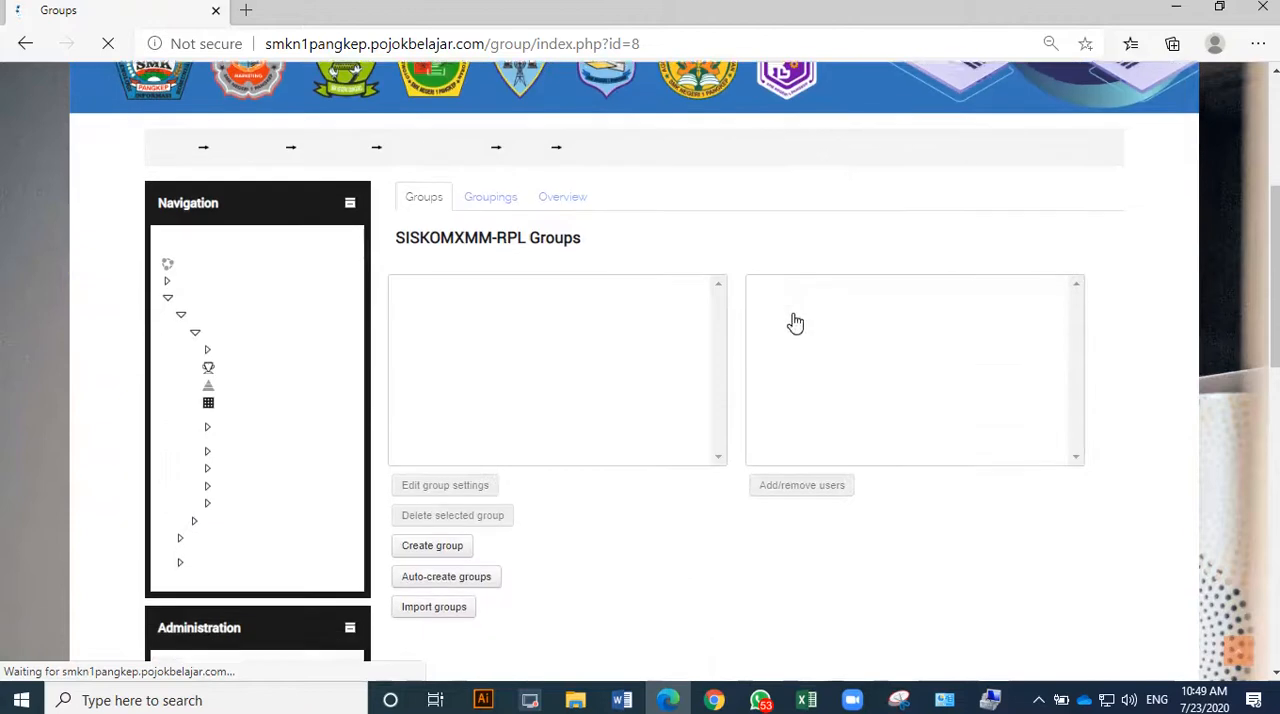
{"action": "left_click", "coordinate": [430, 546]}
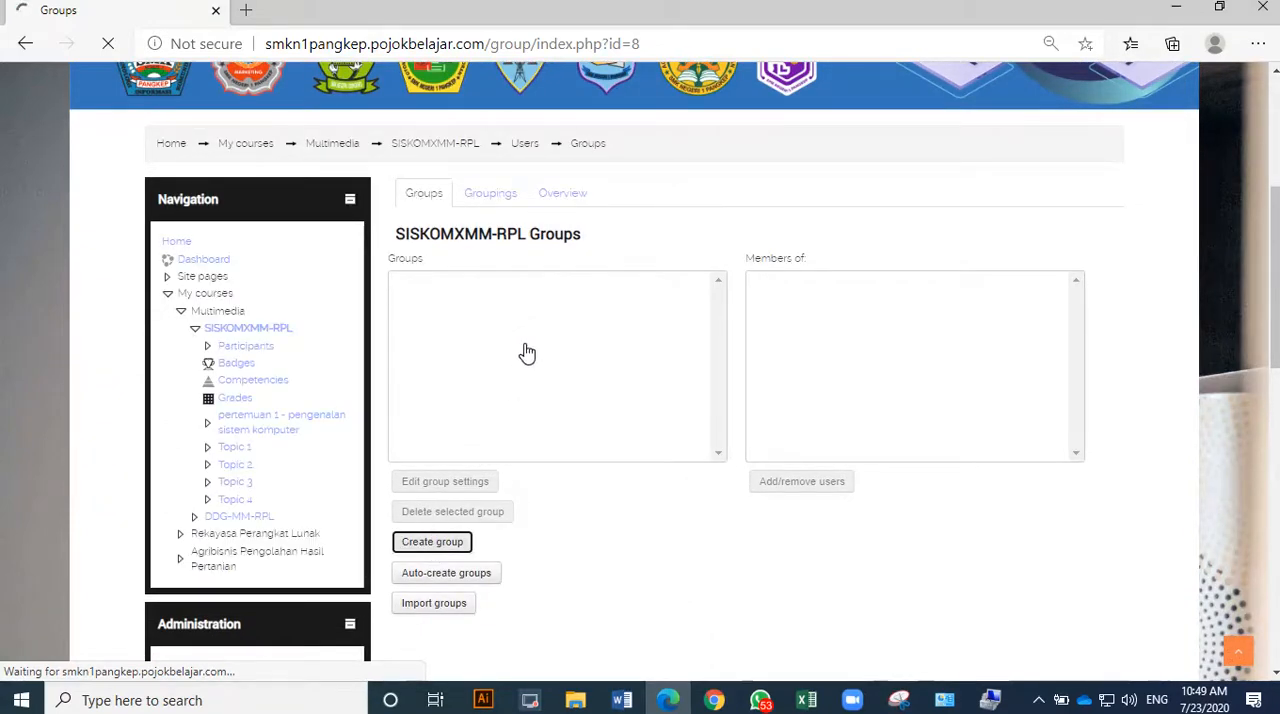
{"action": "scroll", "coordinate": [565, 358], "scroll_direction": "down", "scroll_amount": 3}
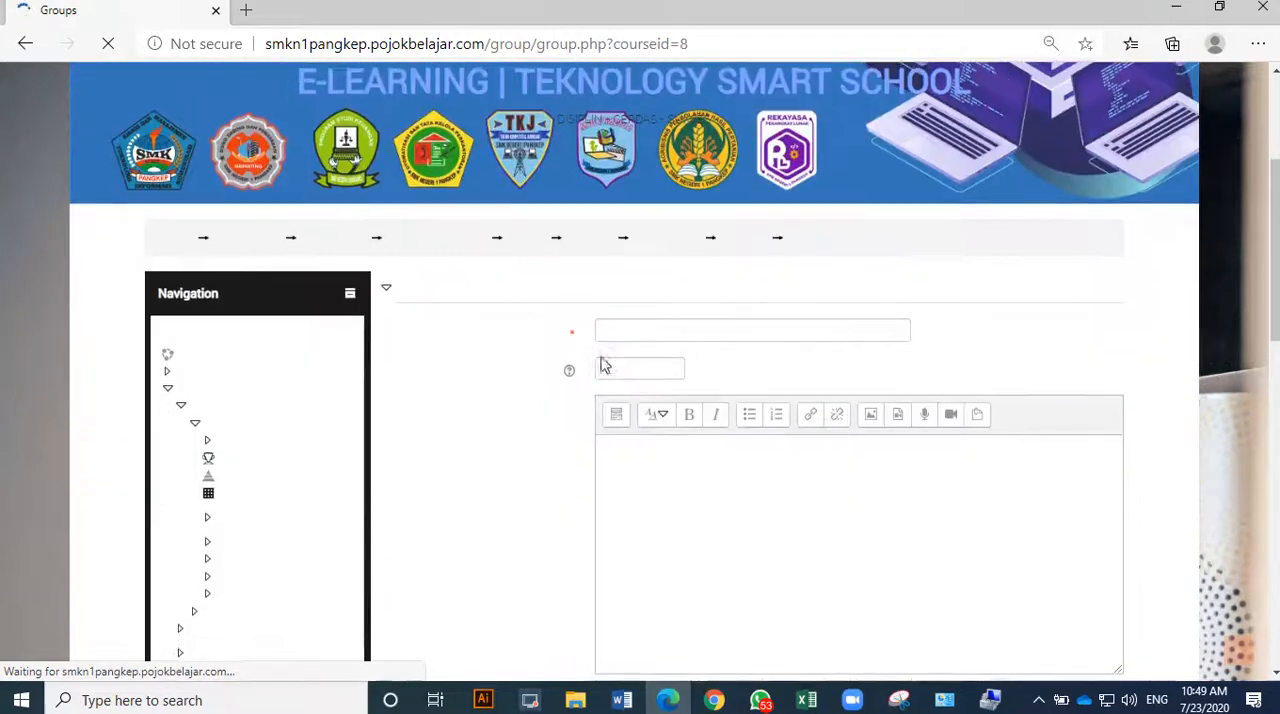
{"action": "left_click", "coordinate": [626, 326]}
{"action": "type", "text": "X"}
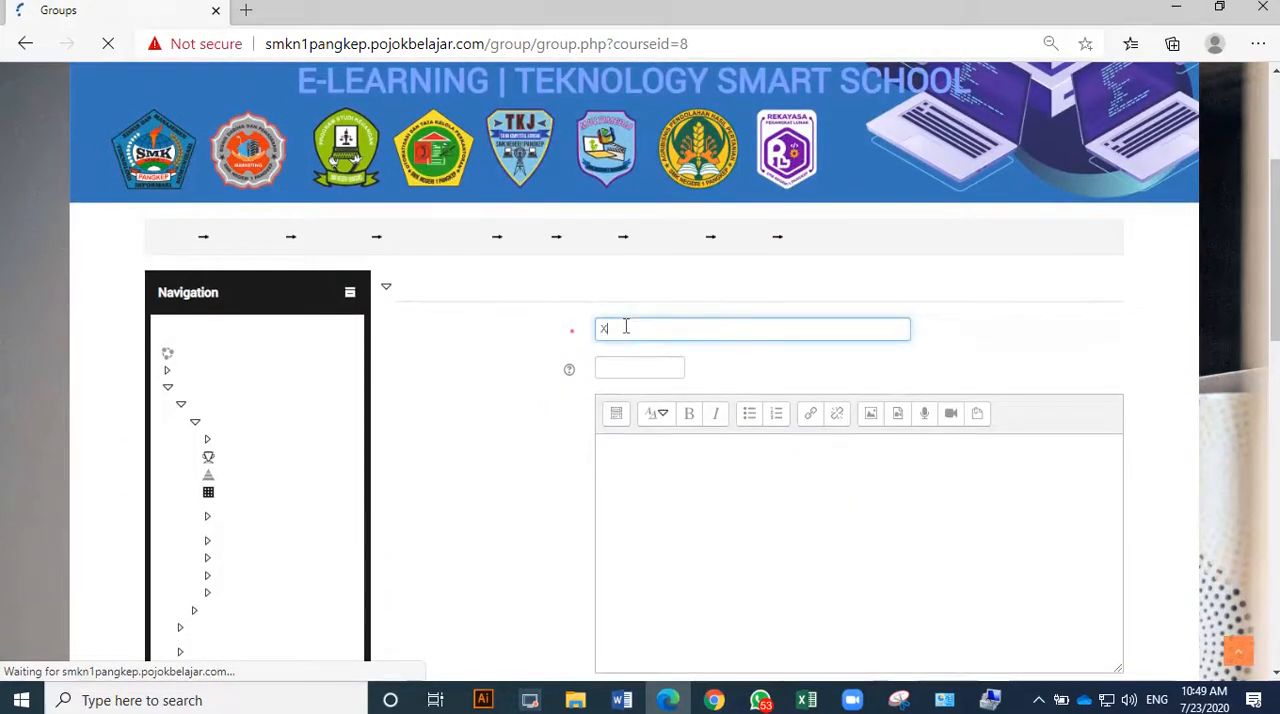
{"action": "type", "text": " M"}
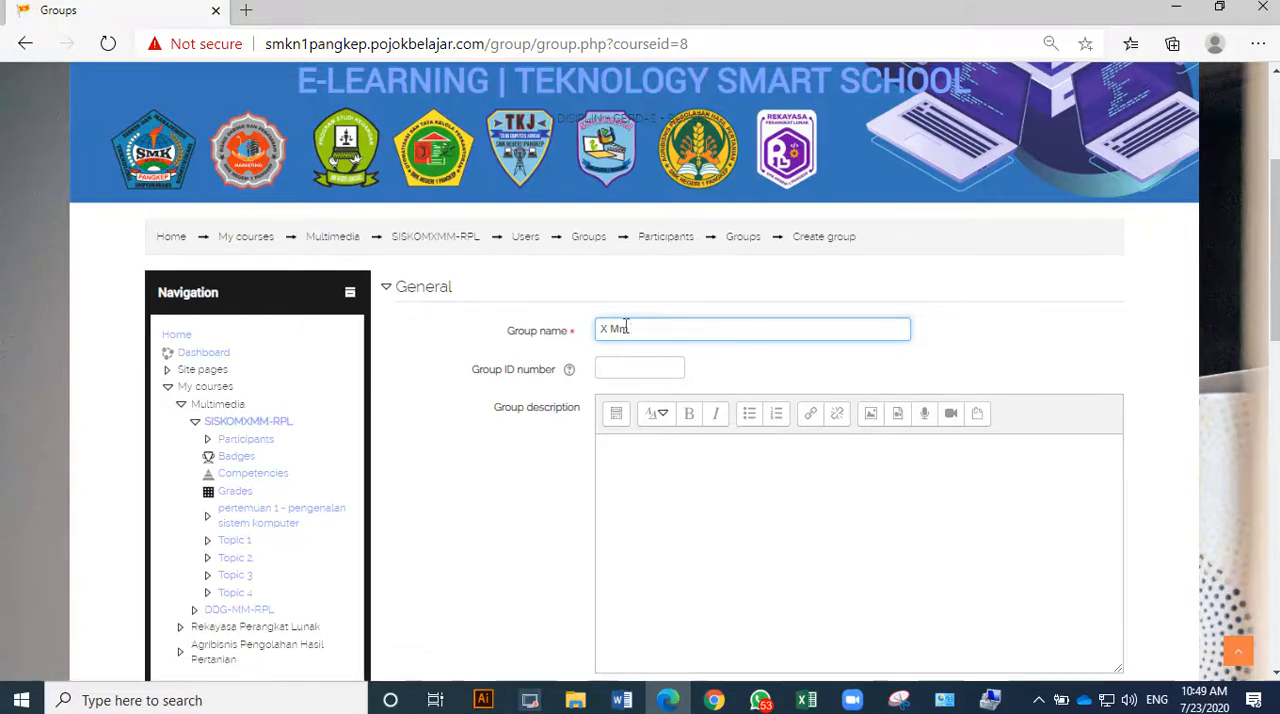
{"action": "type", "text": "M 1"}
{"action": "scroll", "coordinate": [624, 330], "scroll_direction": "down", "scroll_amount": 6}
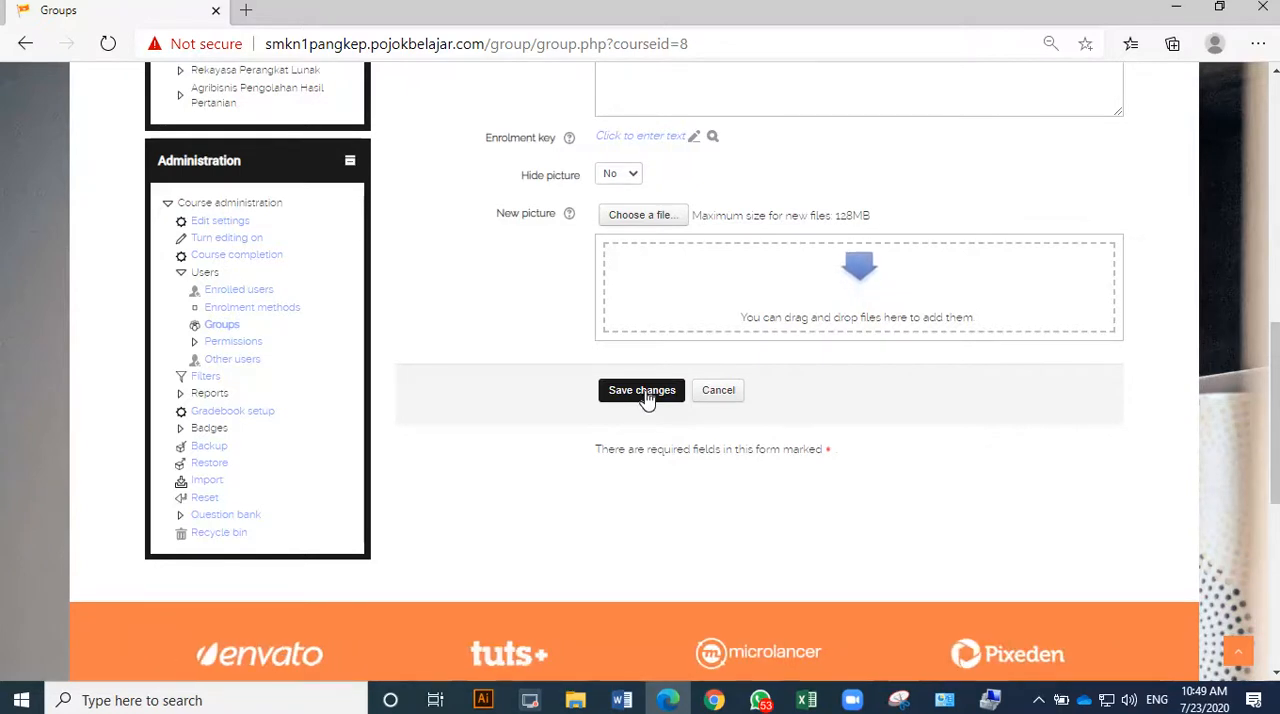
{"action": "left_click", "coordinate": [647, 397]}
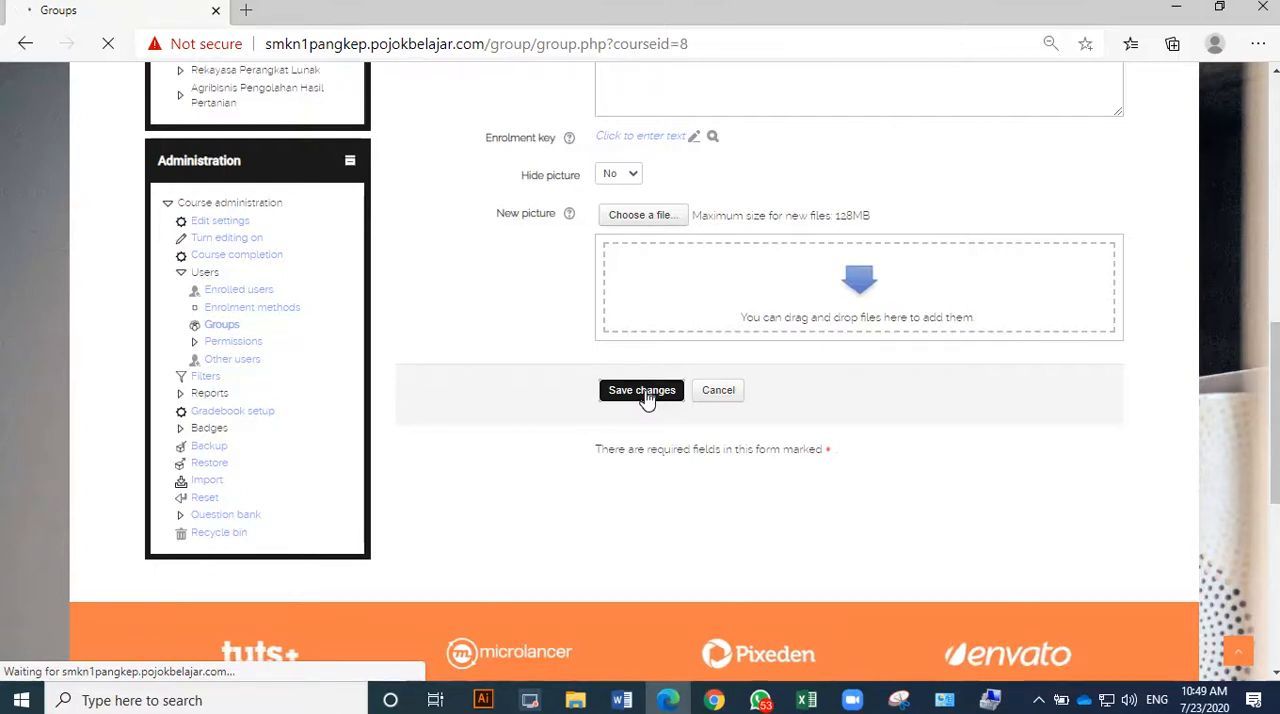
Create a second course group named X MM 2 and save it.
{"action": "scroll", "coordinate": [646, 400], "scroll_direction": "down", "scroll_amount": 3}
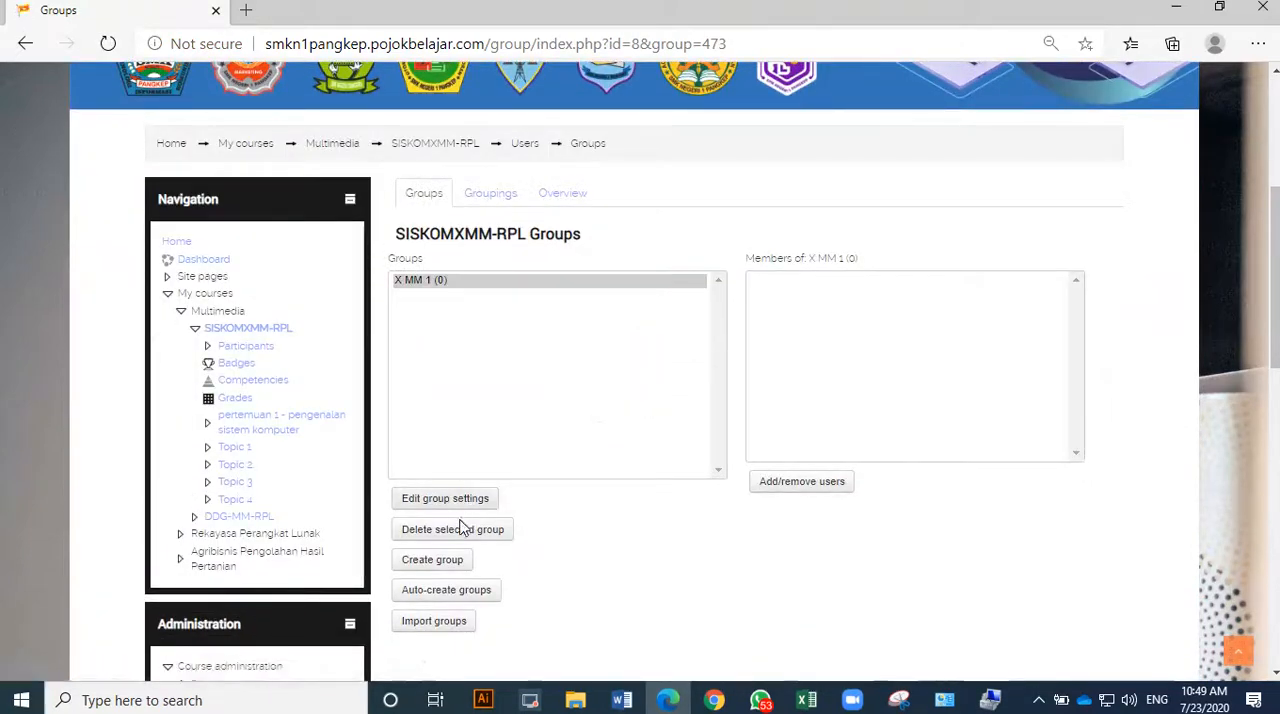
{"action": "left_click", "coordinate": [449, 562]}
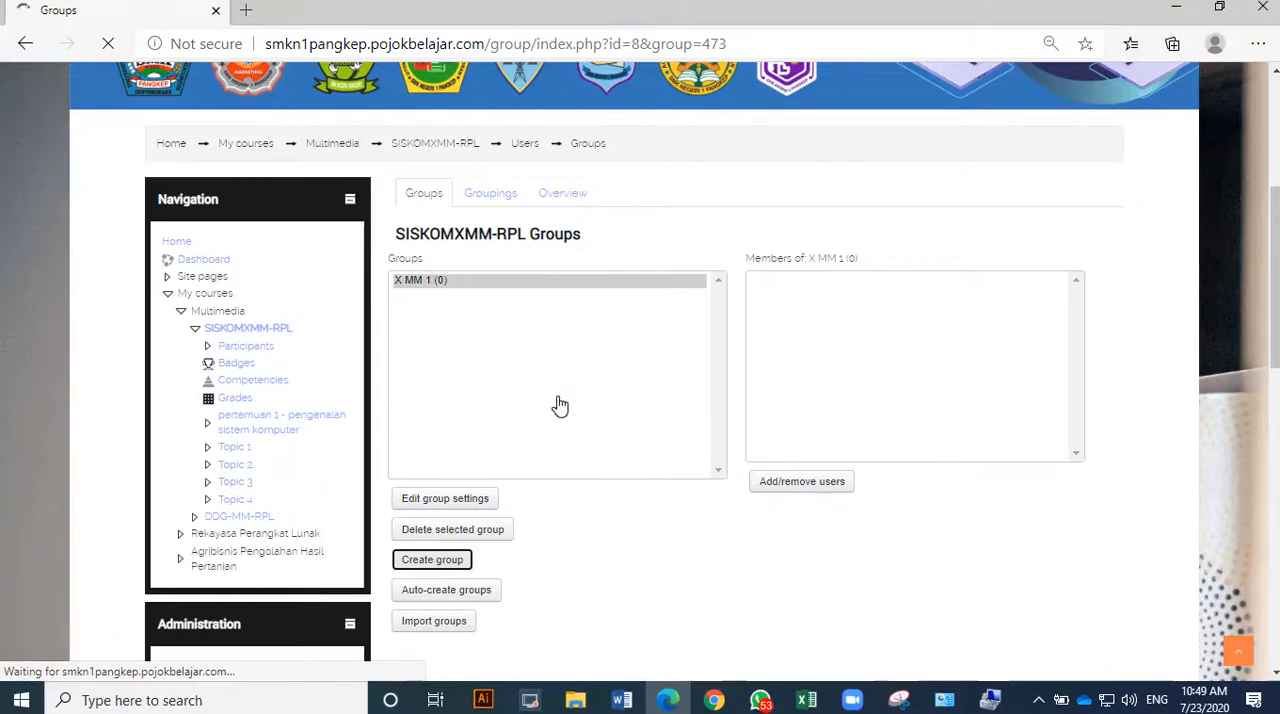
{"action": "scroll", "coordinate": [580, 374], "scroll_direction": "down", "scroll_amount": 3}
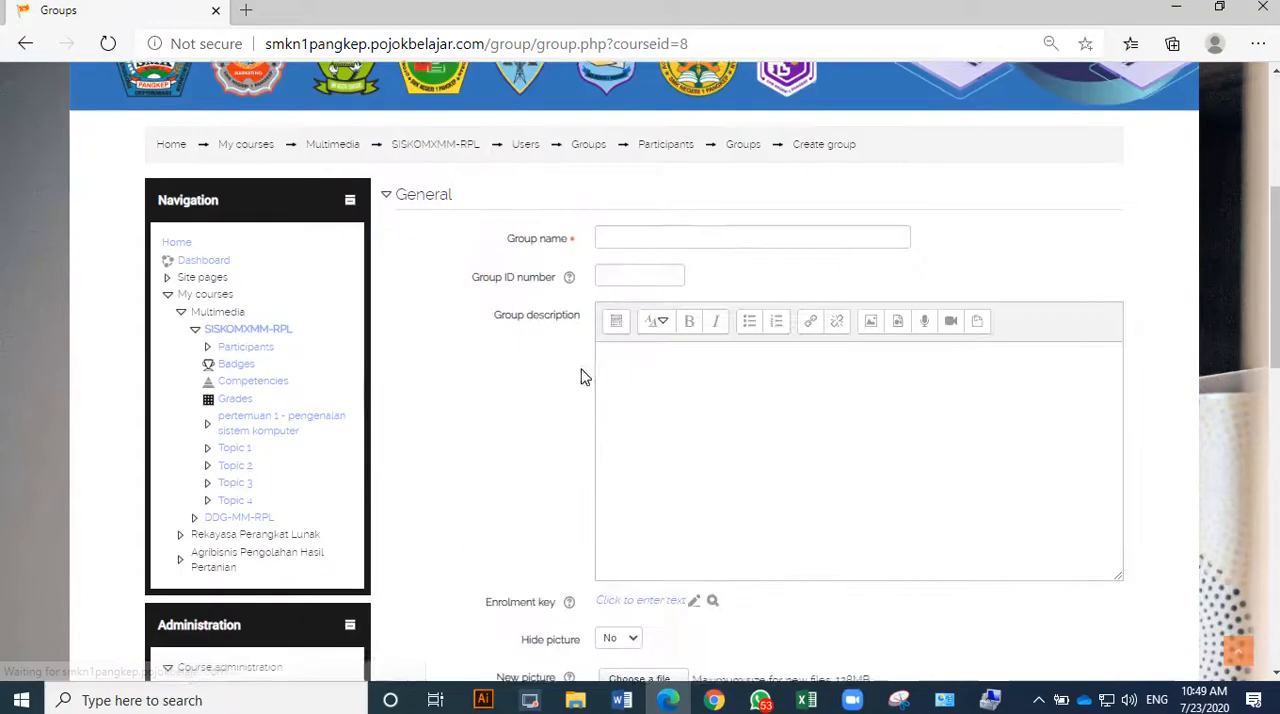
{"action": "left_click", "coordinate": [620, 234]}
{"action": "type", "text": "X"}
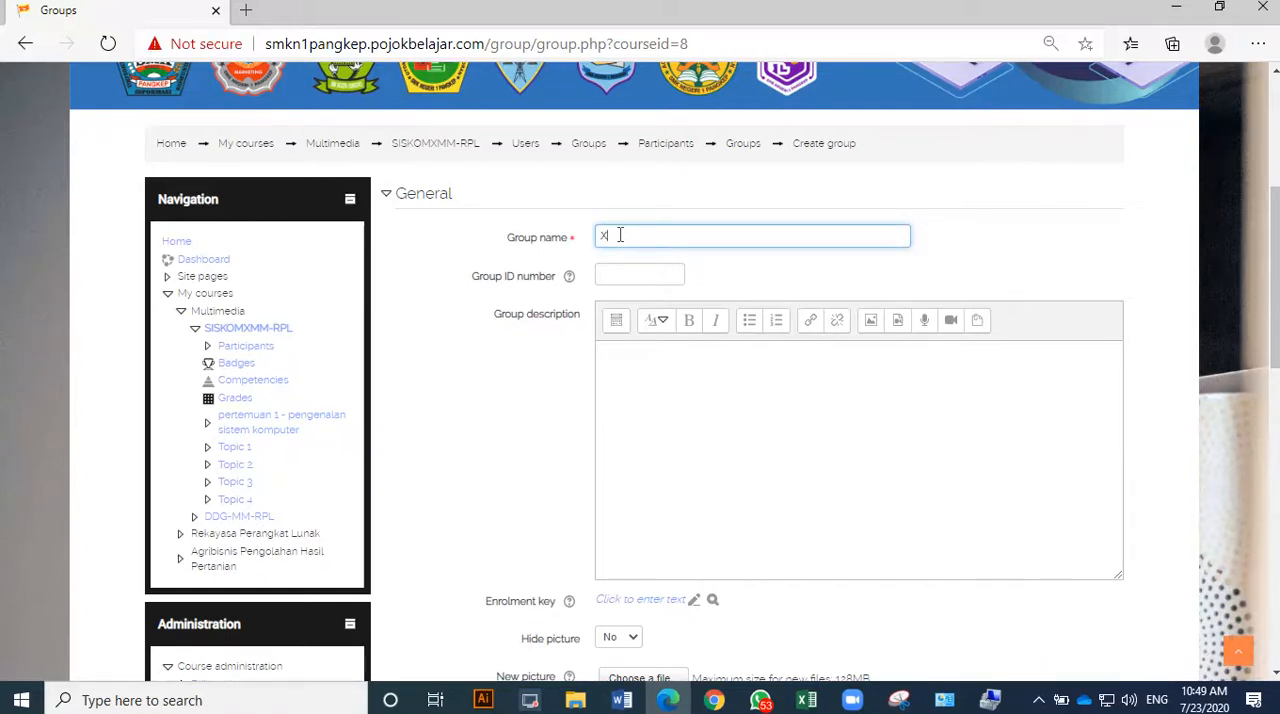
{"action": "type", "text": " MM 2"}
{"action": "scroll", "coordinate": [620, 240], "scroll_direction": "down", "scroll_amount": 5}
{"action": "left_click", "coordinate": [641, 392]}
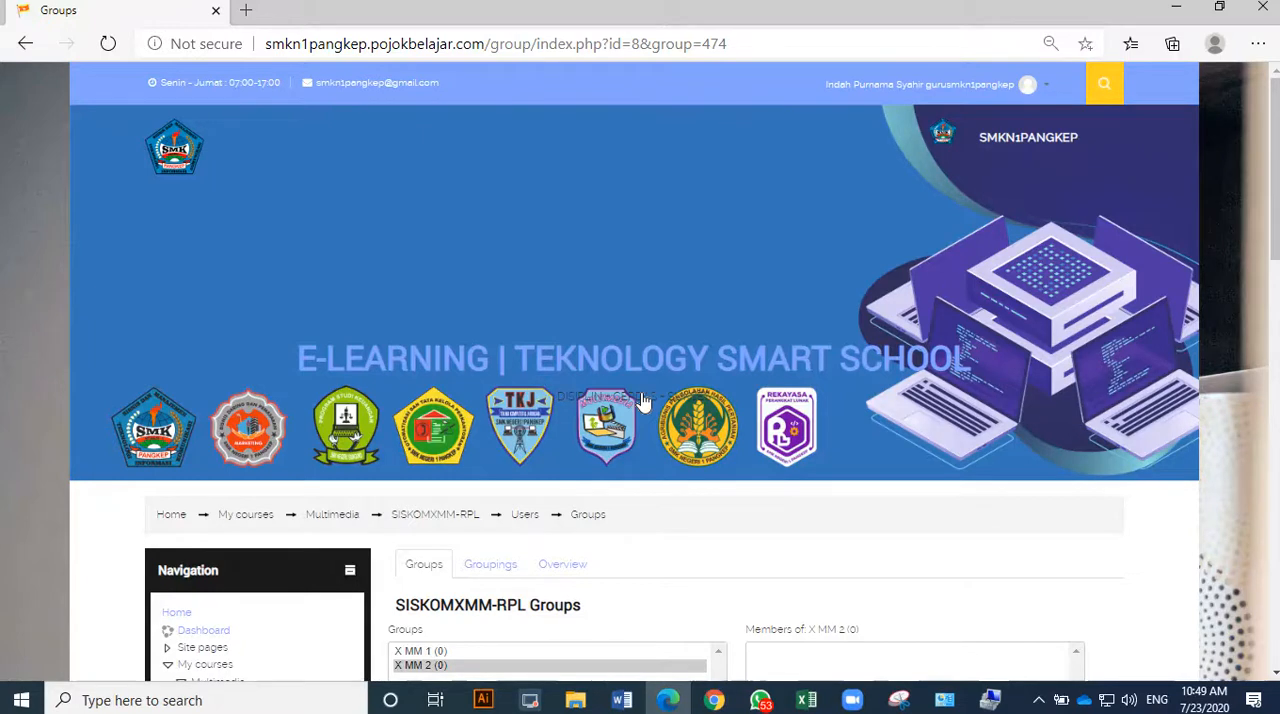
Open the member assignment page for the X MM 1 group.
{"action": "scroll", "coordinate": [649, 366], "scroll_direction": "down", "scroll_amount": 3}
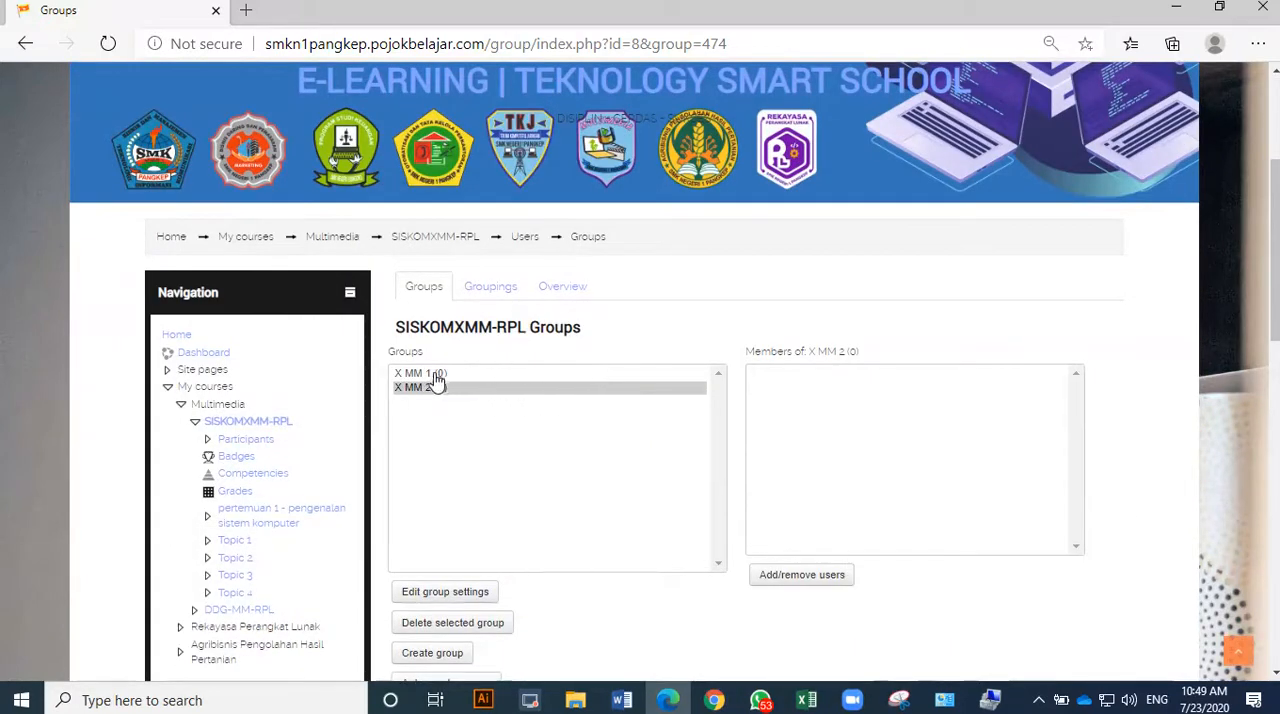
{"action": "left_click", "coordinate": [430, 375]}
{"action": "left_click", "coordinate": [818, 577]}
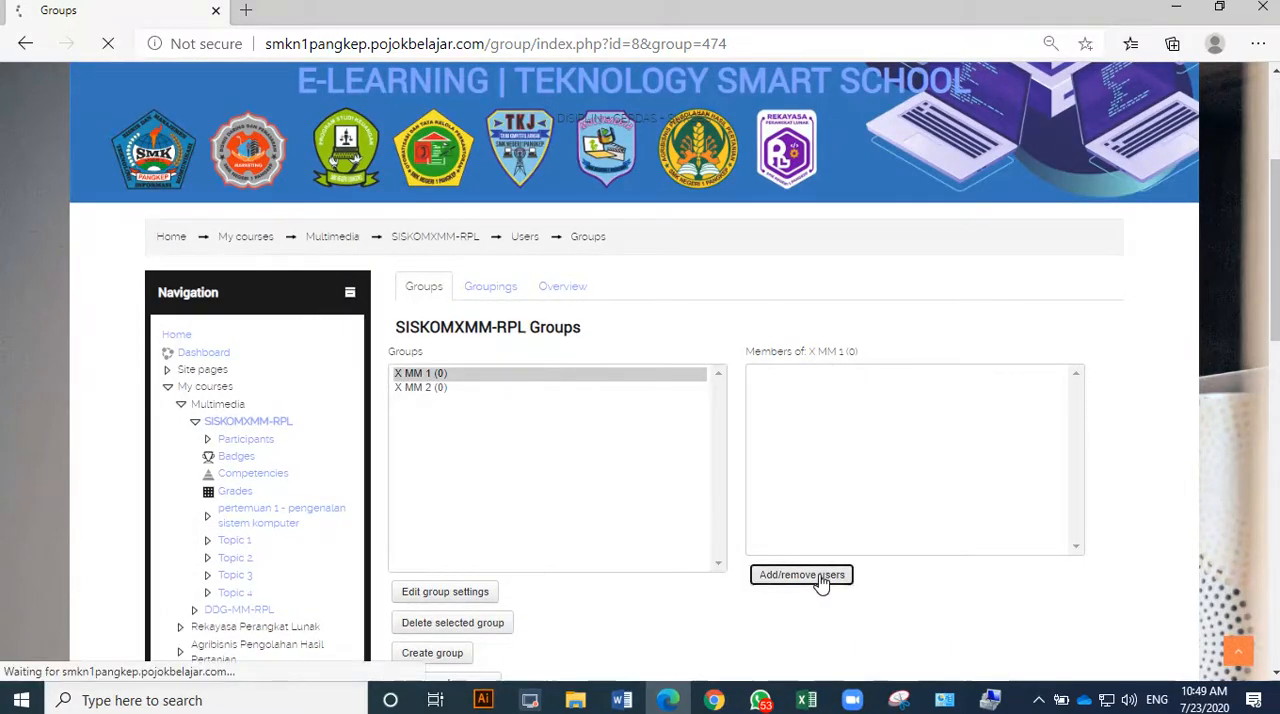
{"action": "scroll", "coordinate": [830, 520], "scroll_direction": "down", "scroll_amount": 4}
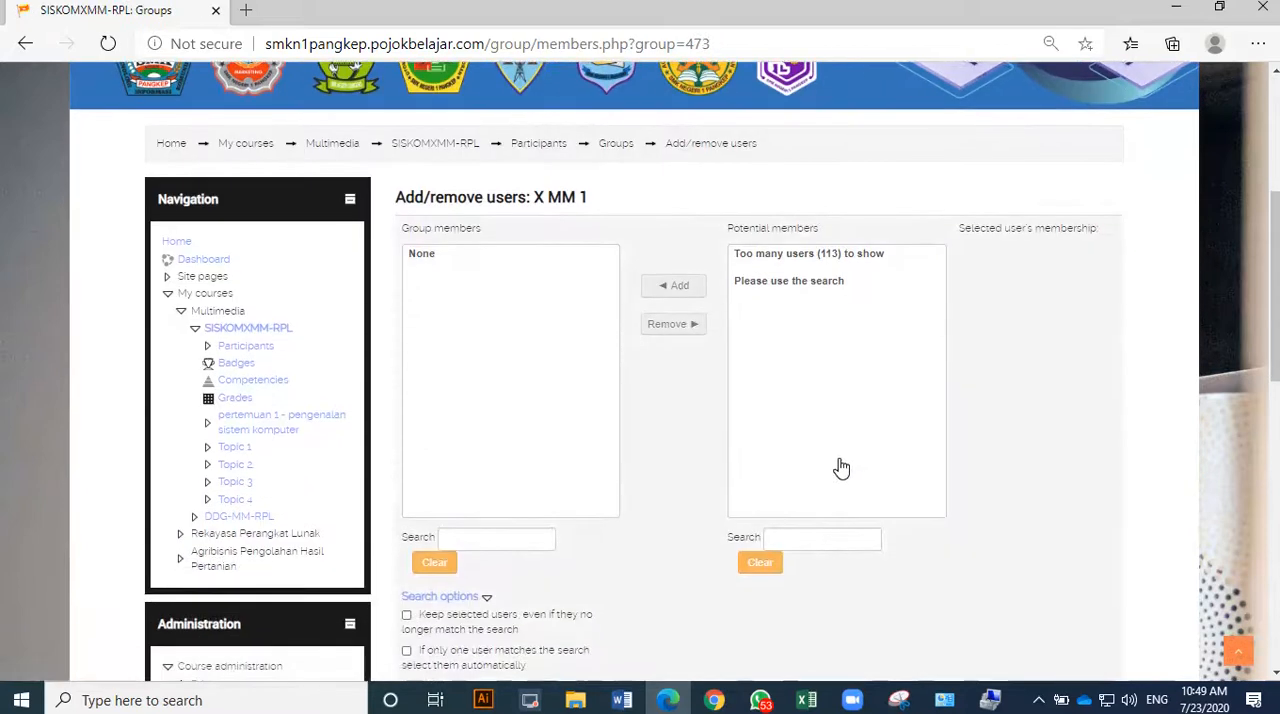
Find the potential members matching 2020mm1 and add all of them to the X MM 1 group.
{"action": "left_click", "coordinate": [805, 540]}
{"action": "type", "text": "2020mm1"}
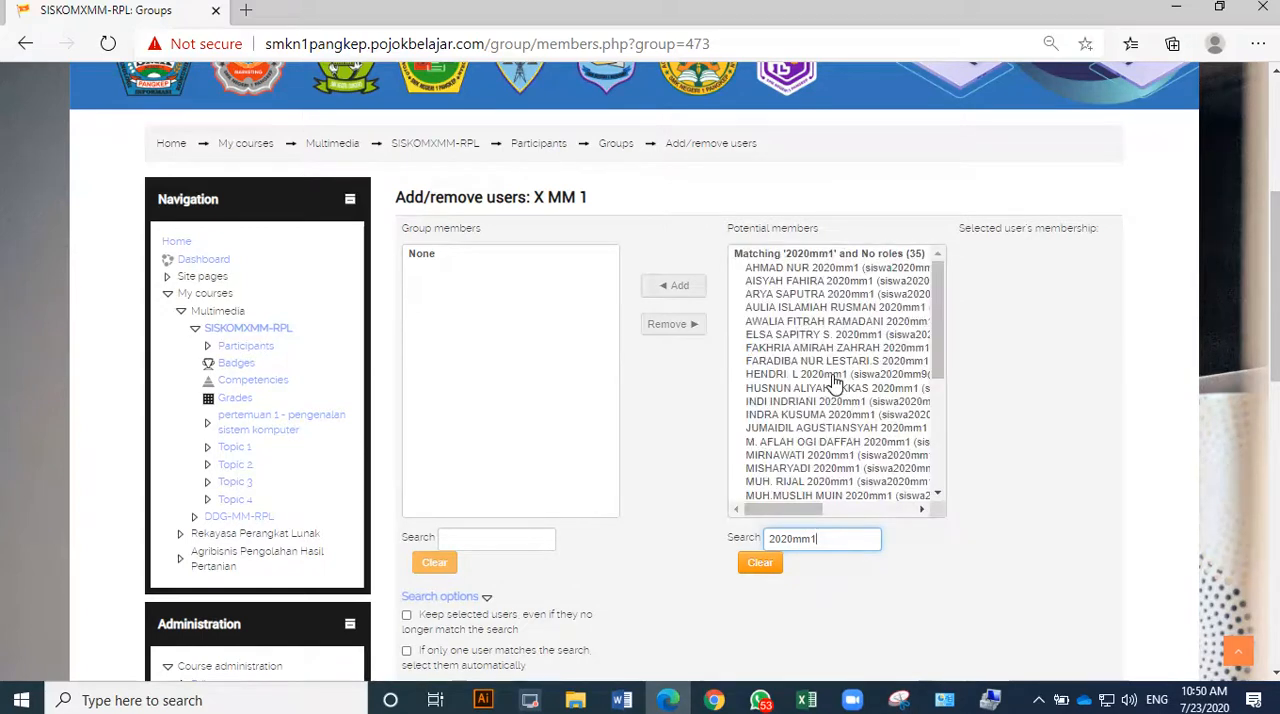
{"action": "left_click", "coordinate": [808, 308]}
{"action": "key", "text": "ctrl+a"}
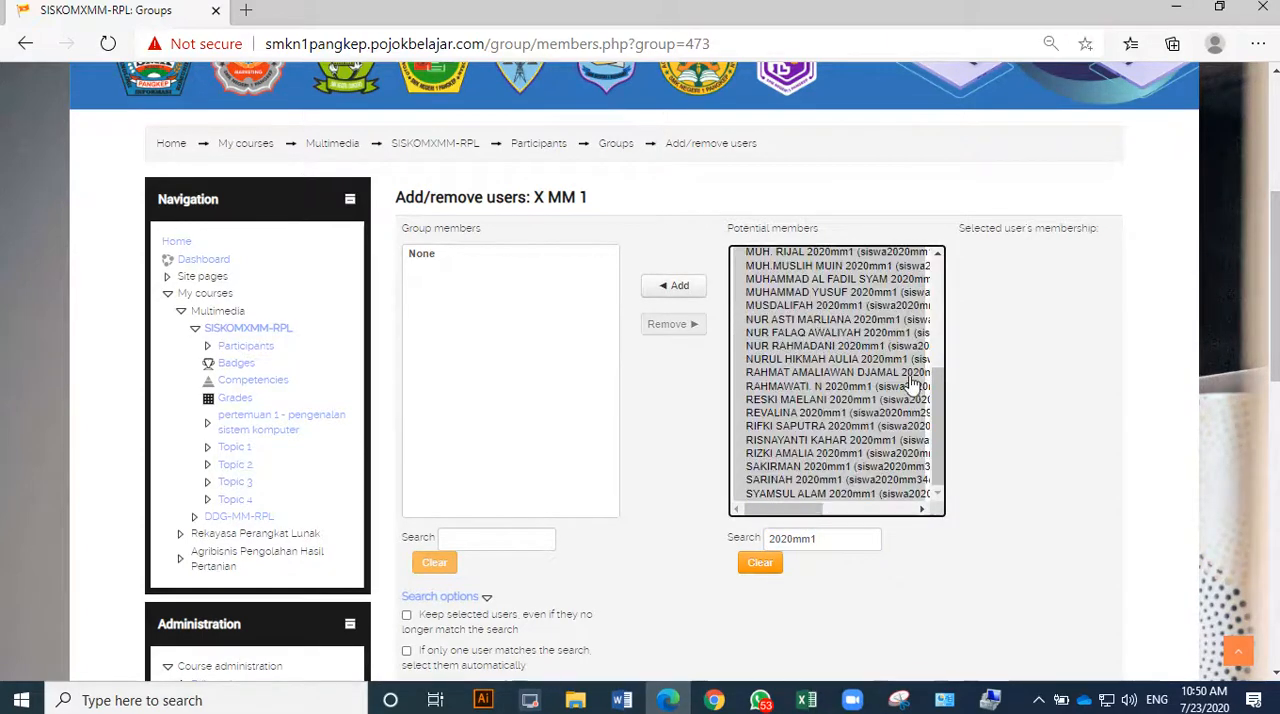
{"action": "left_click_drag", "start_coordinate": [940, 440], "coordinate": [923, 295]}
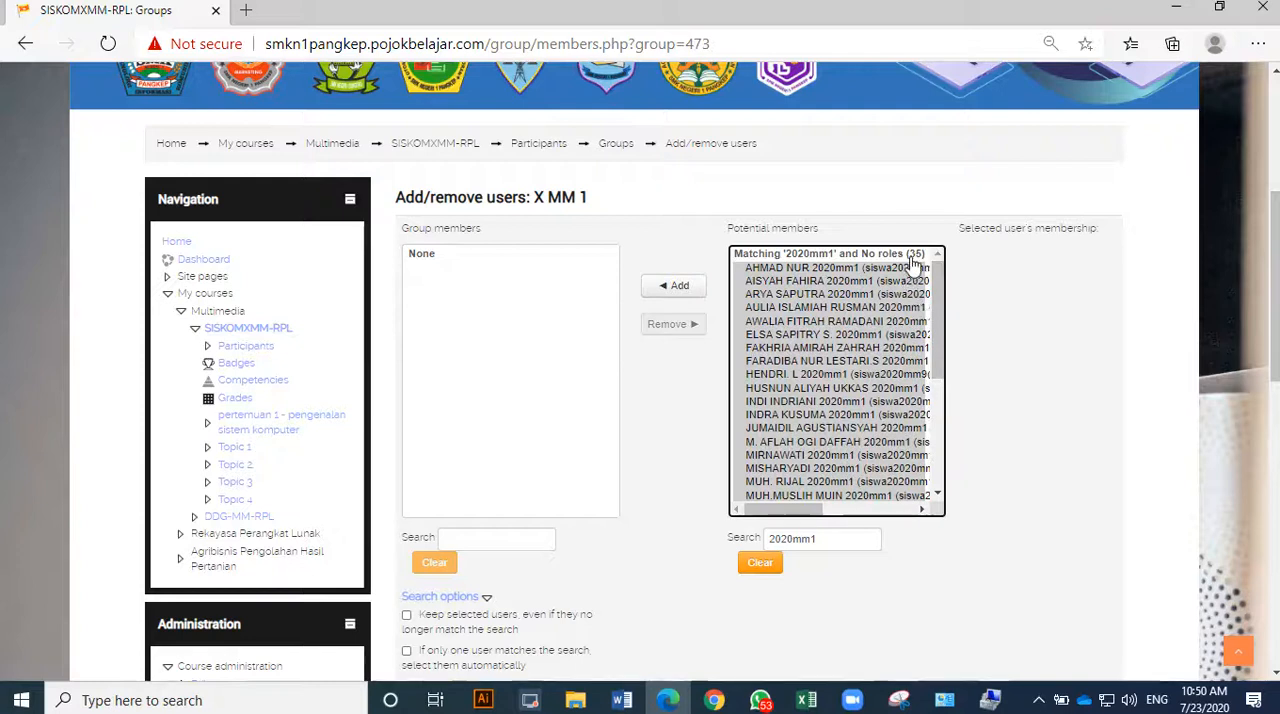
{"action": "left_click", "coordinate": [688, 286]}
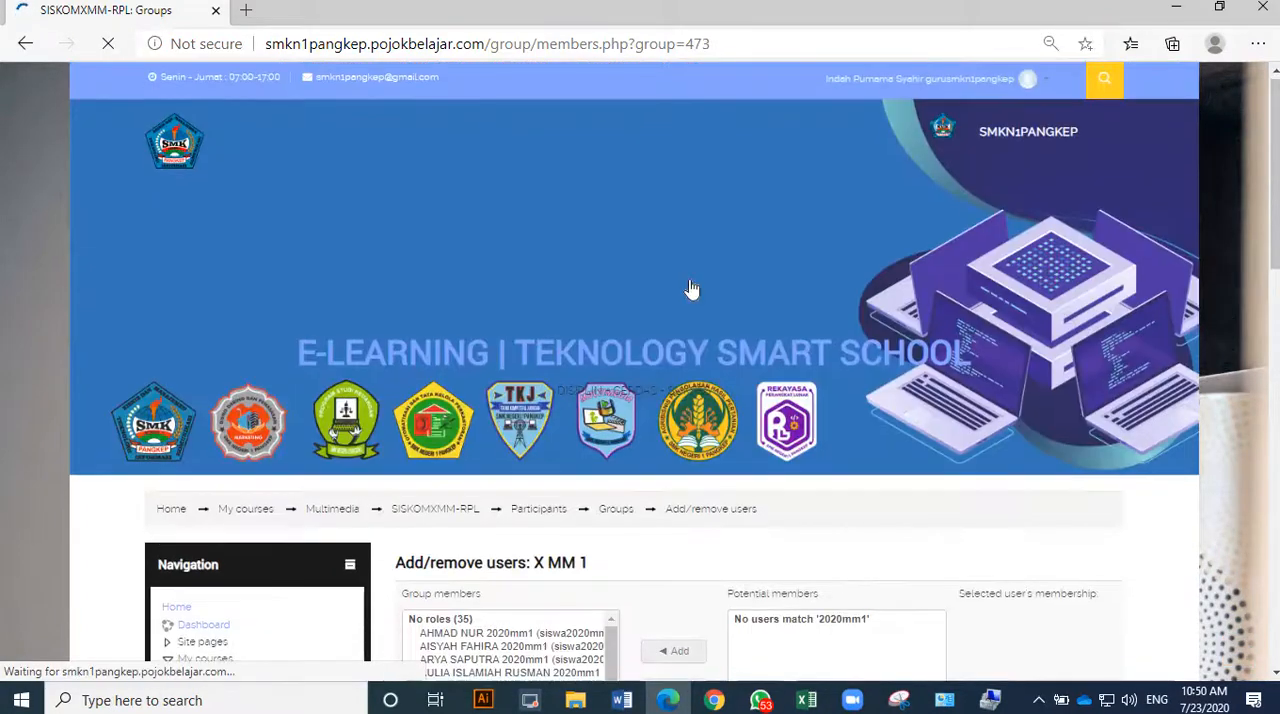
Return to the course groups list and open the member assignment page for the X MM 2 group.
{"action": "scroll", "coordinate": [691, 289], "scroll_direction": "down", "scroll_amount": 5}
{"action": "left_click", "coordinate": [447, 650]}
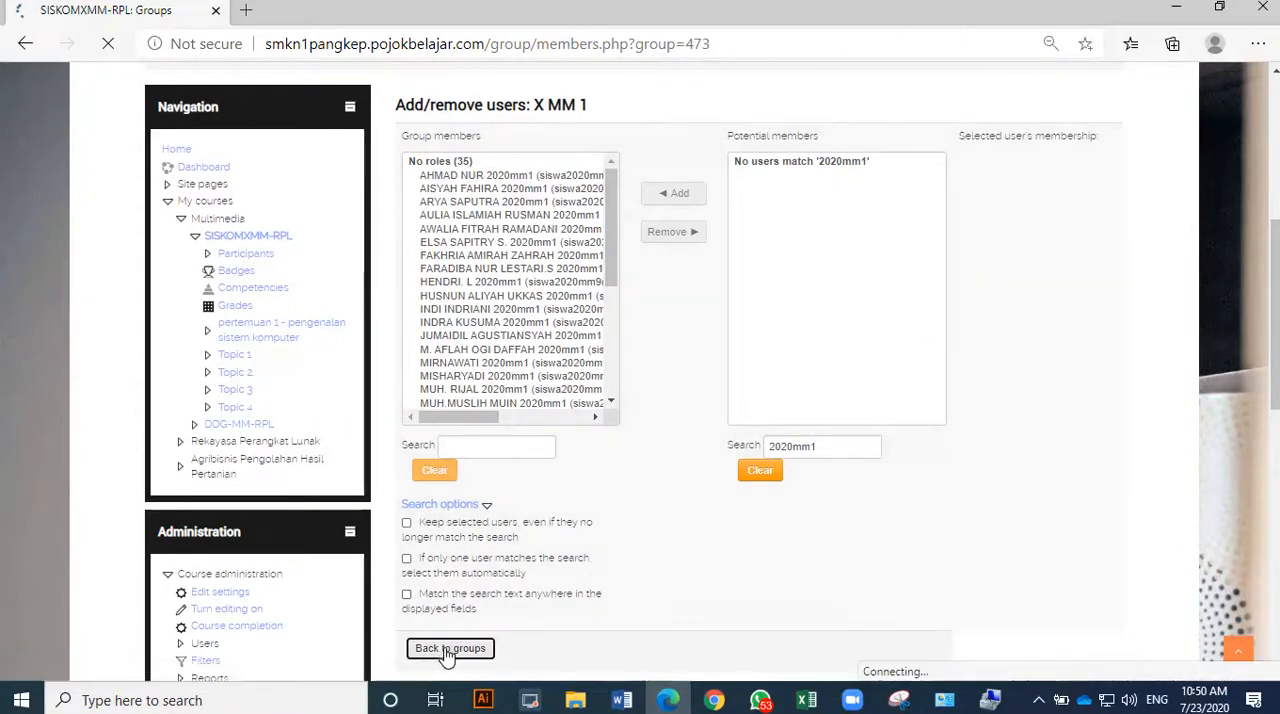
{"action": "scroll", "coordinate": [592, 393], "scroll_direction": "down", "scroll_amount": 3}
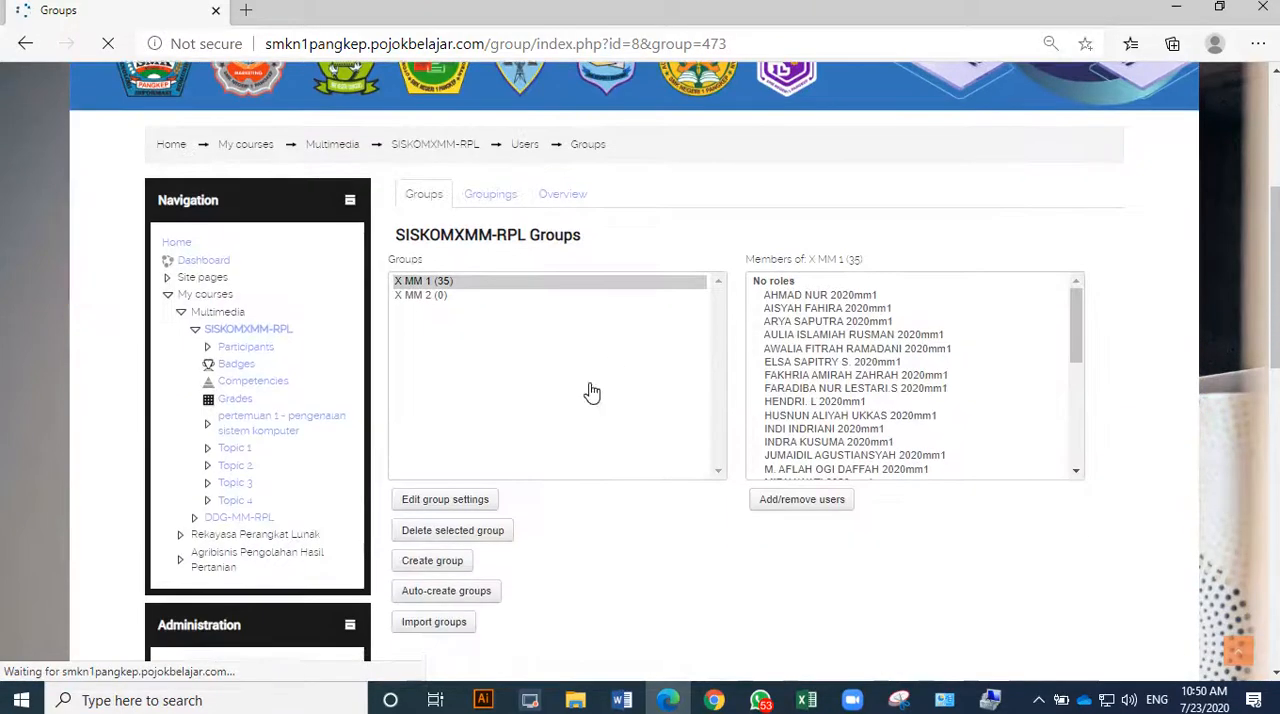
{"action": "left_click", "coordinate": [434, 295]}
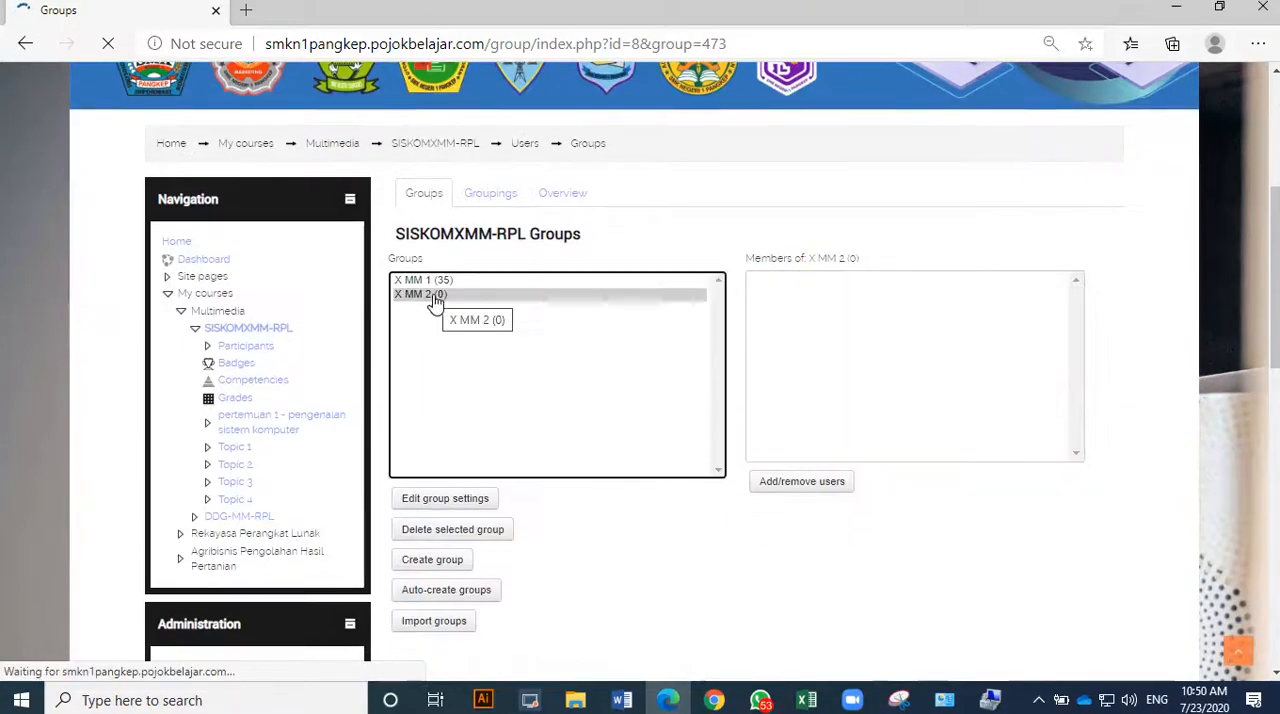
{"action": "left_click", "coordinate": [789, 484]}
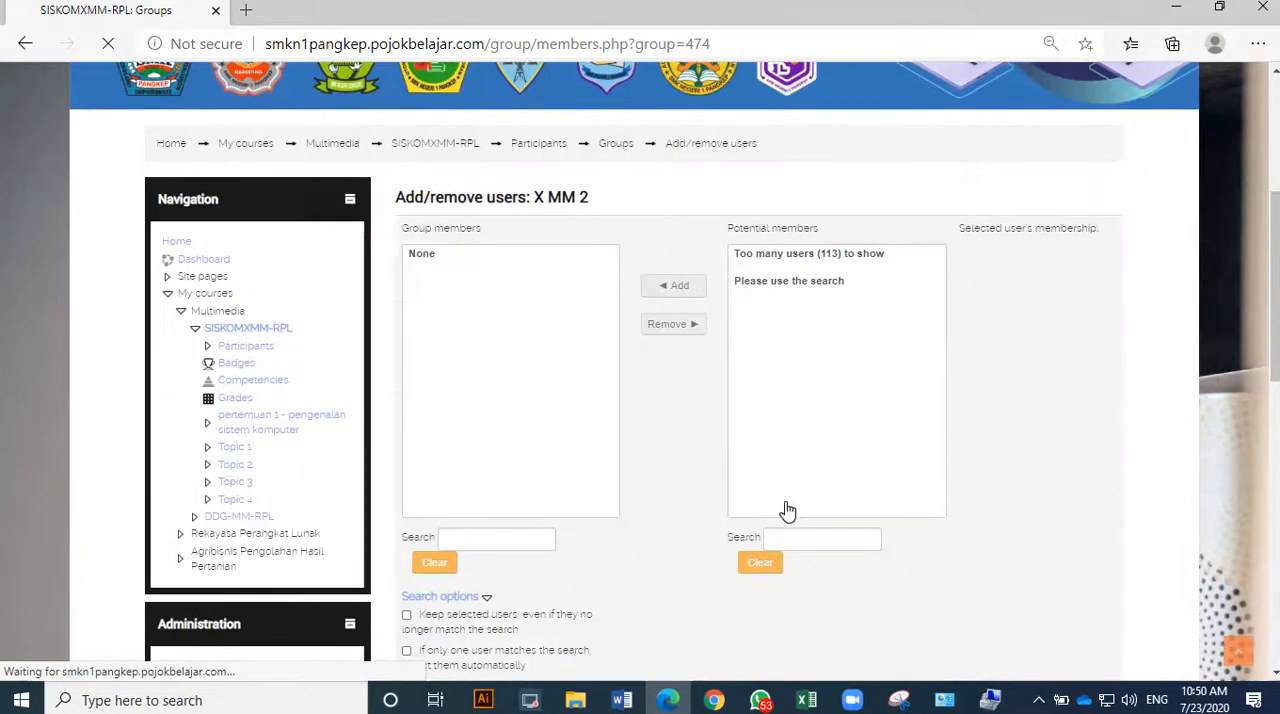
Find the potential members matching 2020mm2 and add all of them to the X MM 2 group.
{"action": "left_click", "coordinate": [788, 538]}
{"action": "type", "text": "2020"}
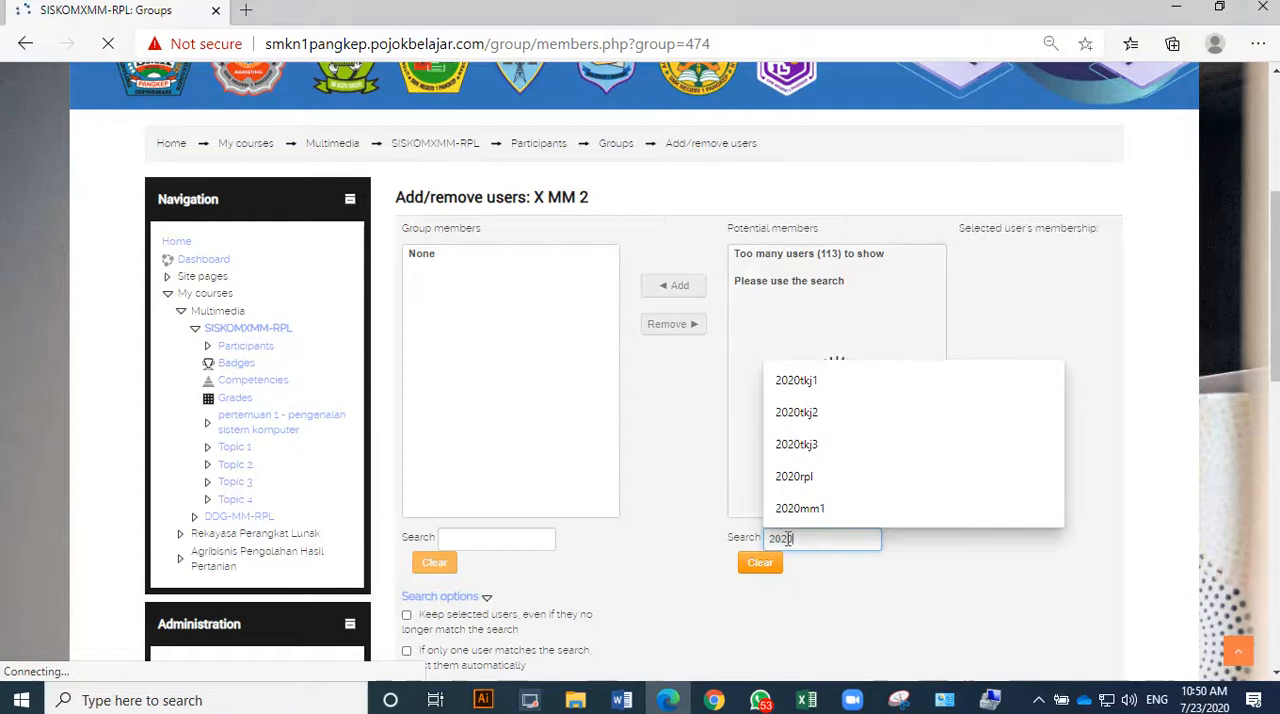
{"action": "type", "text": "mm2"}
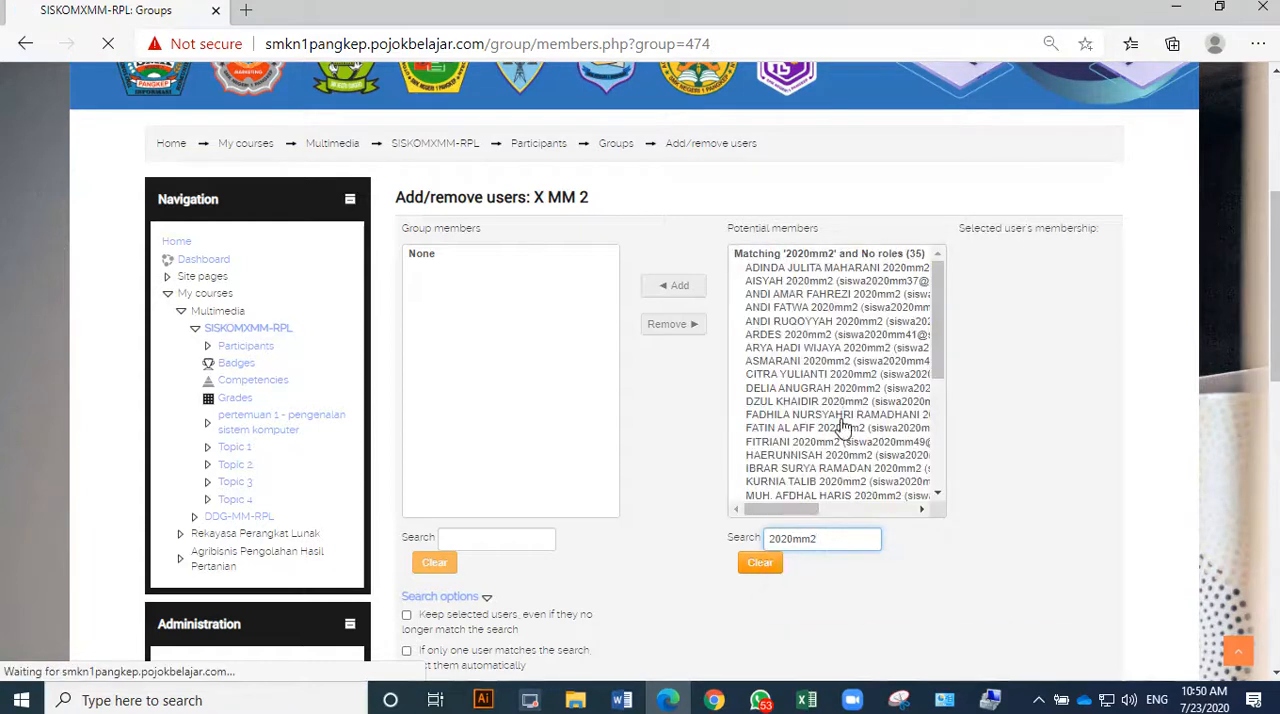
{"action": "key", "text": "ctrl+a"}
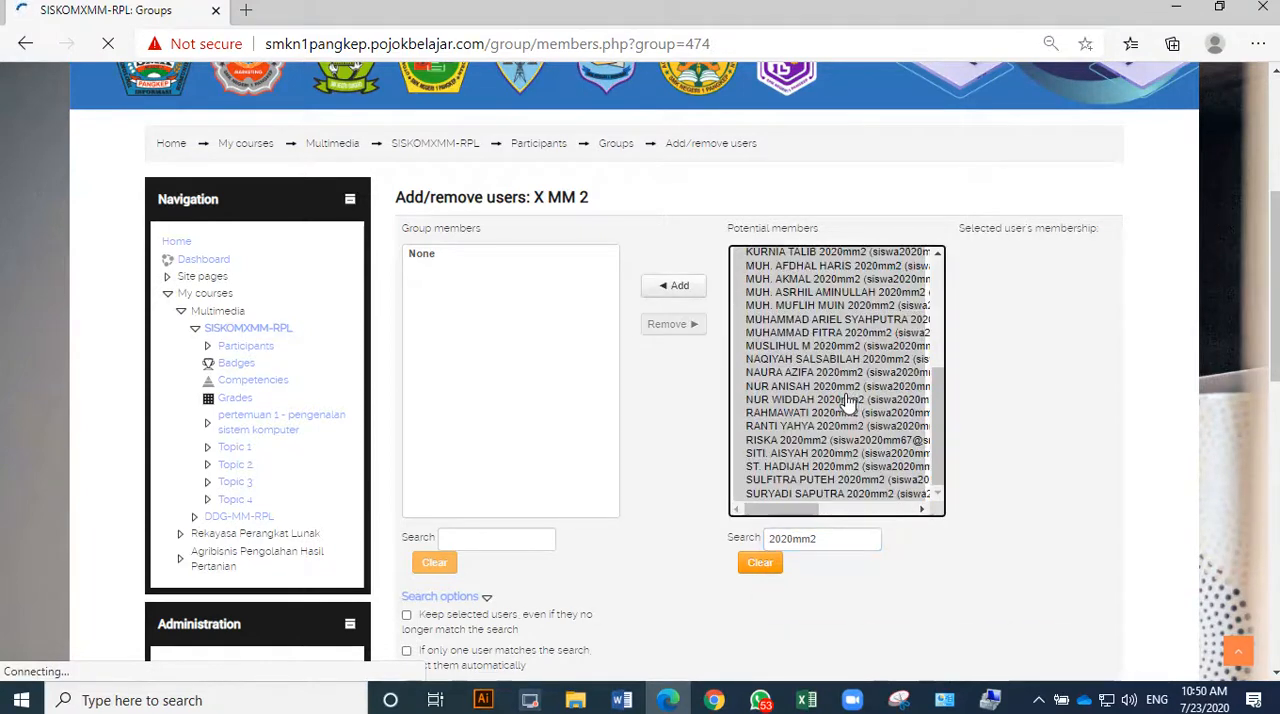
{"action": "left_click", "coordinate": [680, 286]}
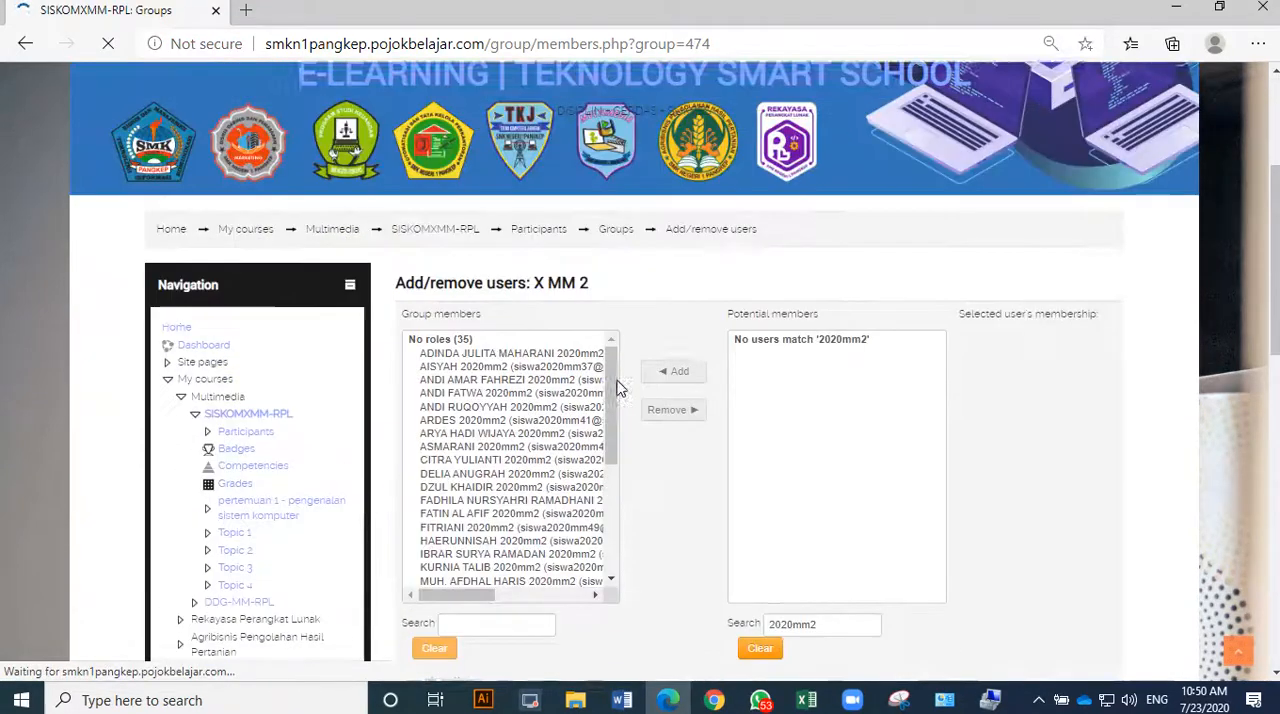
Return to the SISKOMXMM-RPL course page and open the form for adding a session to the ABSEN attendance activity.
{"action": "left_click", "coordinate": [447, 244]}
{"action": "scroll", "coordinate": [455, 320], "scroll_direction": "down", "scroll_amount": 4}
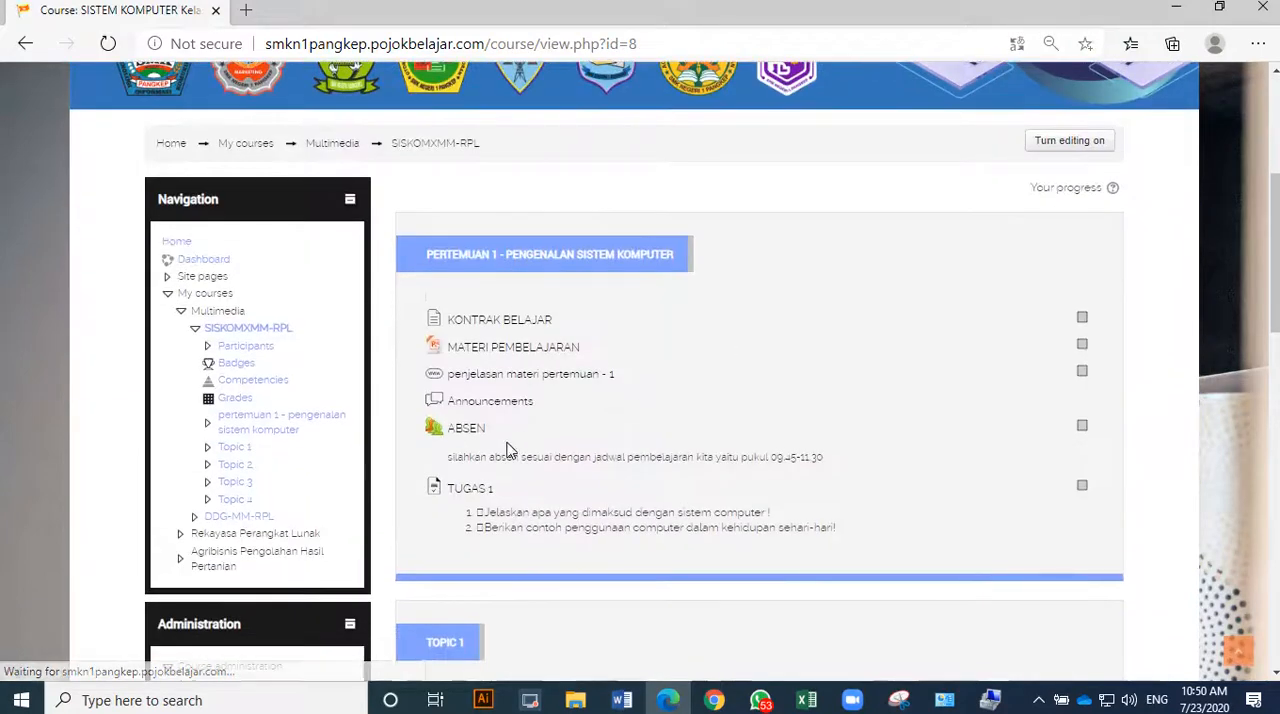
{"action": "left_click", "coordinate": [474, 437]}
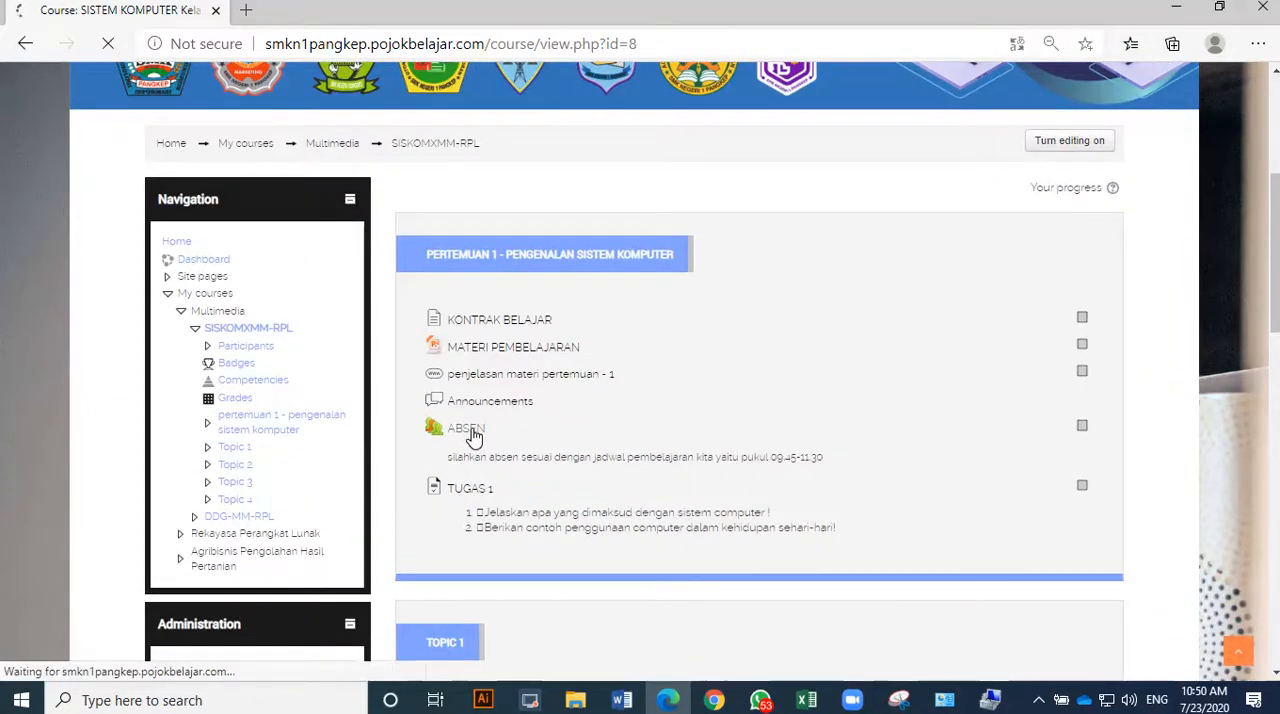
{"action": "scroll", "coordinate": [478, 430], "scroll_direction": "down", "scroll_amount": 4}
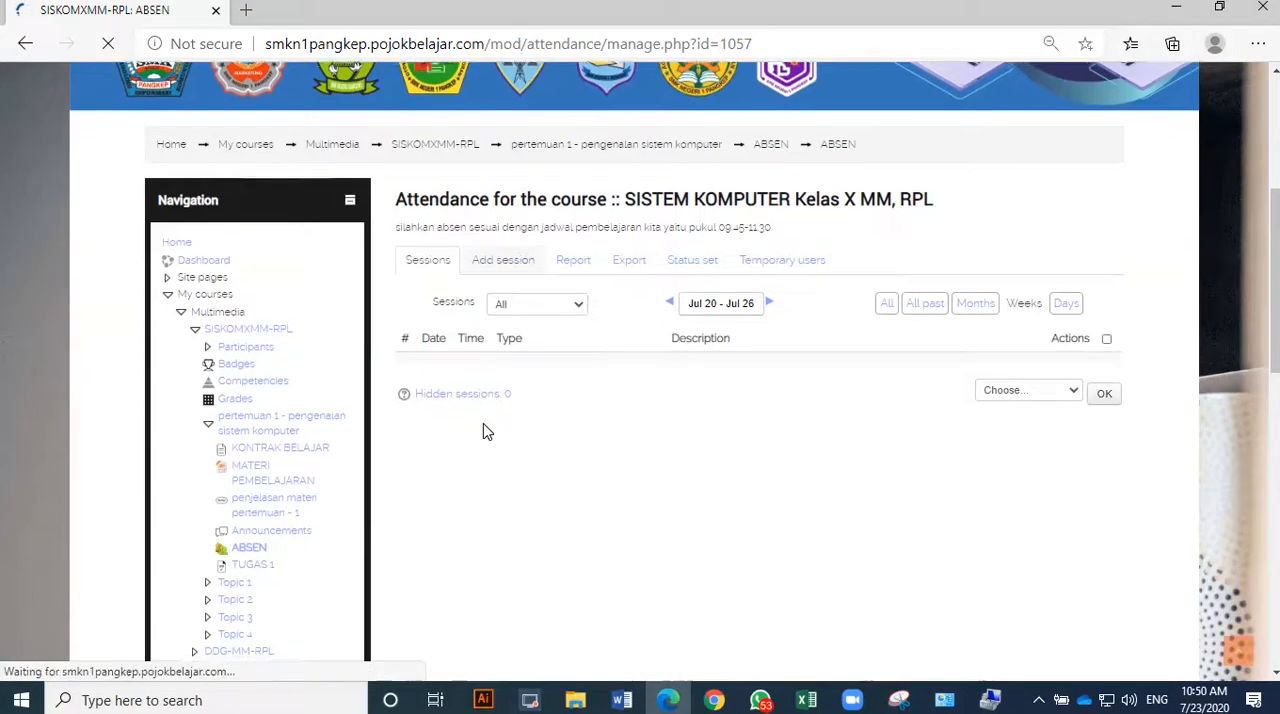
{"action": "left_click", "coordinate": [508, 262]}
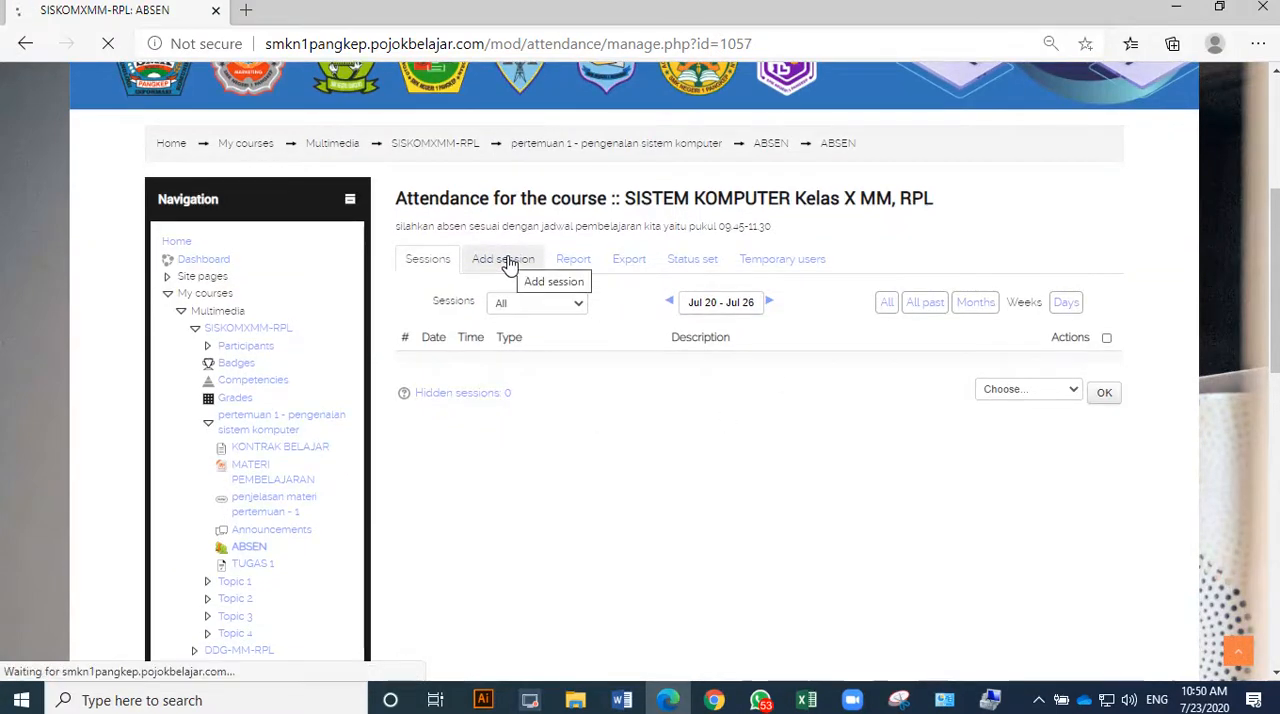
{"action": "scroll", "coordinate": [510, 265], "scroll_direction": "down", "scroll_amount": 5}
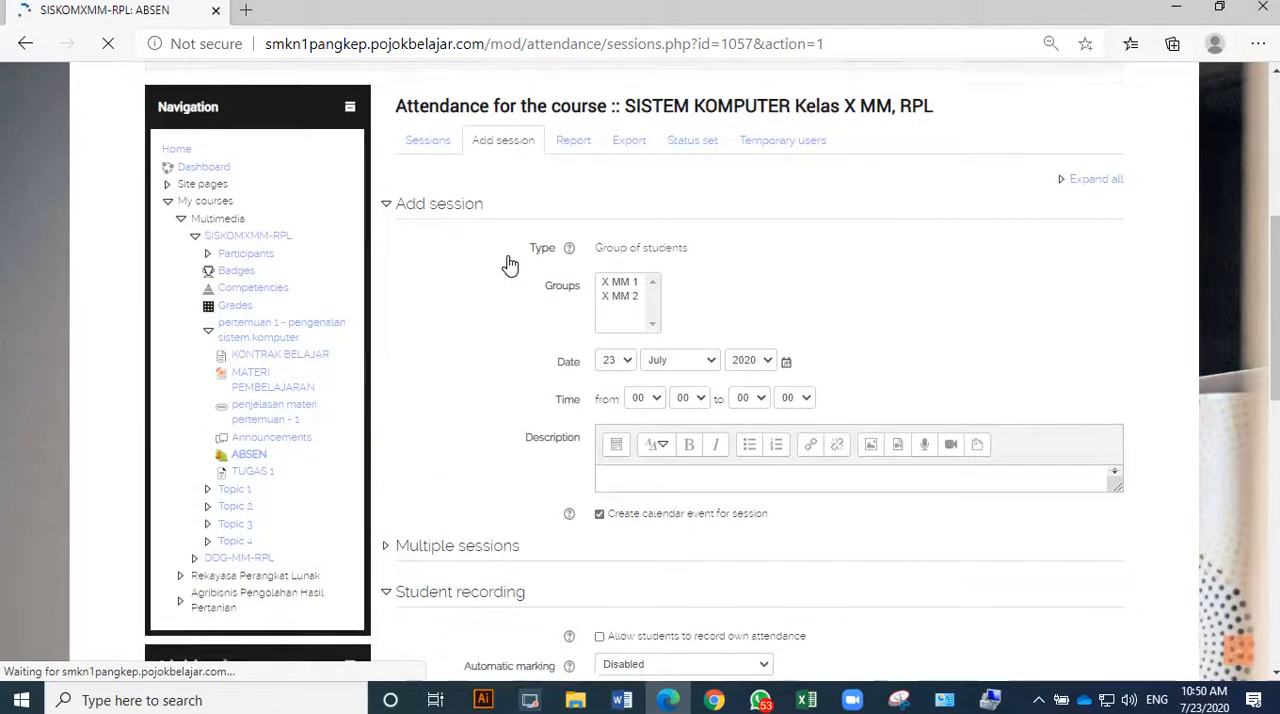
Select X MM 1 as the group for the new attendance session.
{"action": "left_click", "coordinate": [622, 285]}
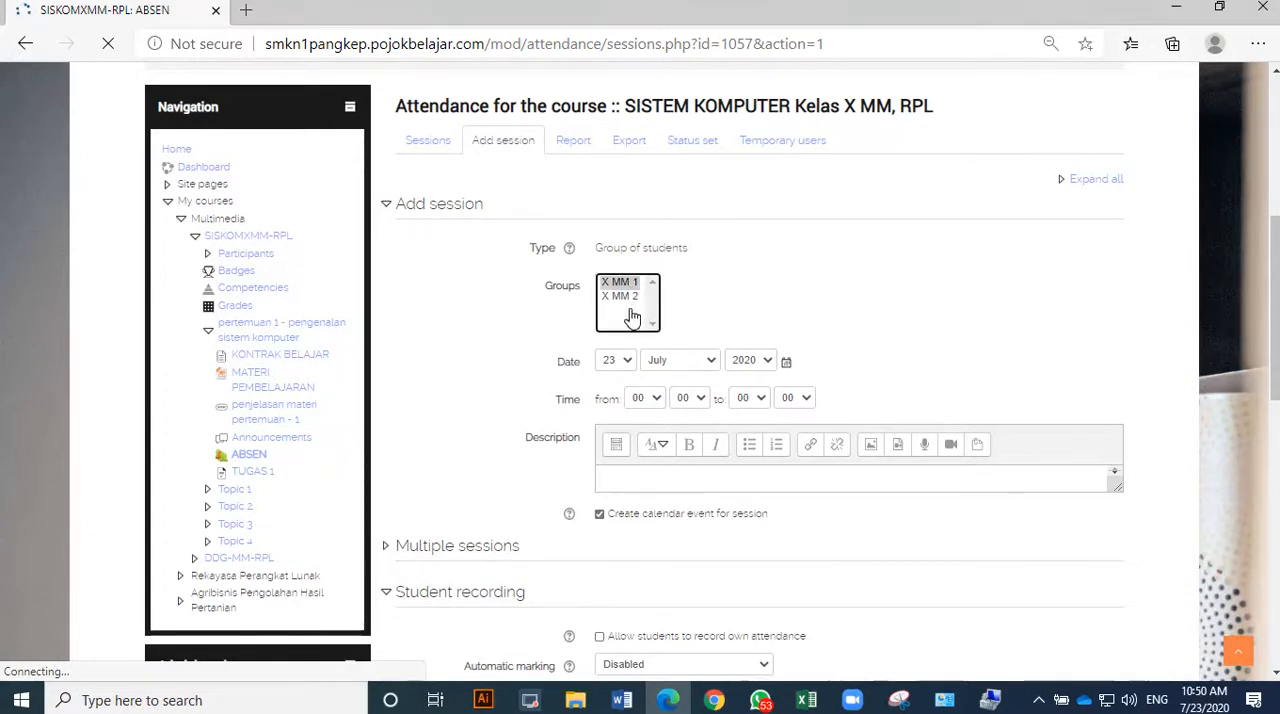
{"action": "left_click", "coordinate": [633, 481]}
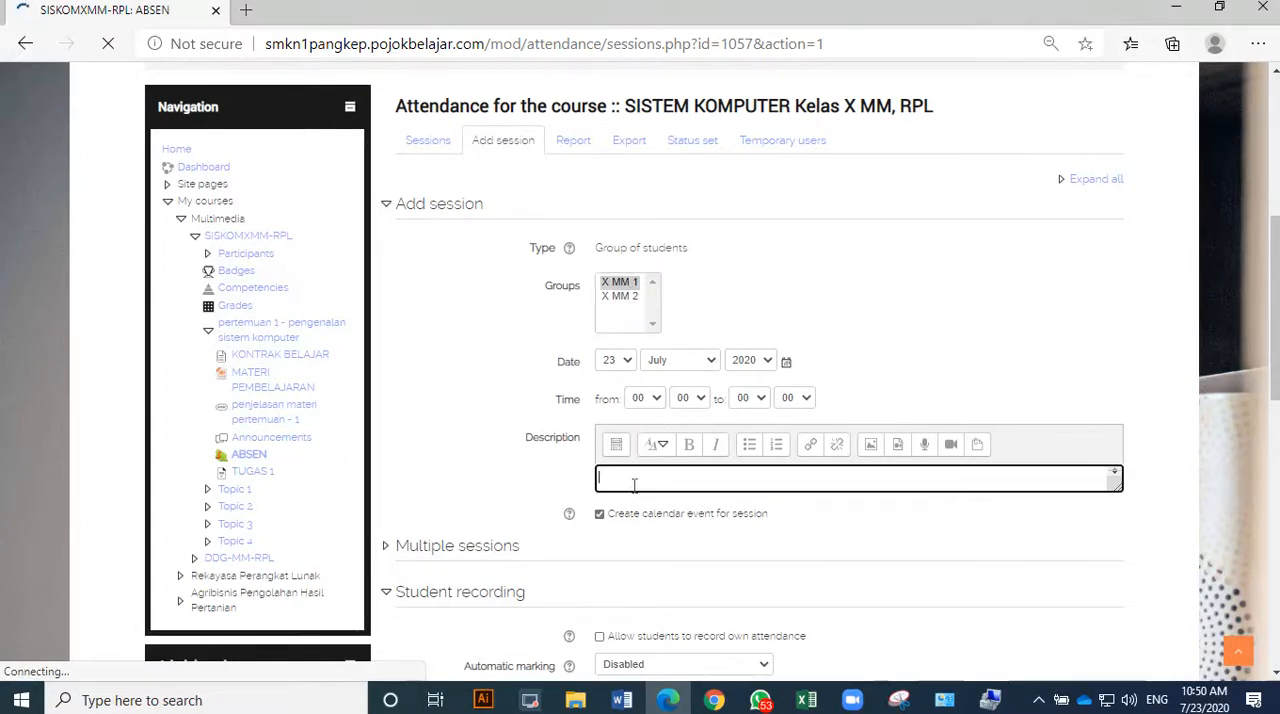
{"action": "left_click", "coordinate": [655, 400]}
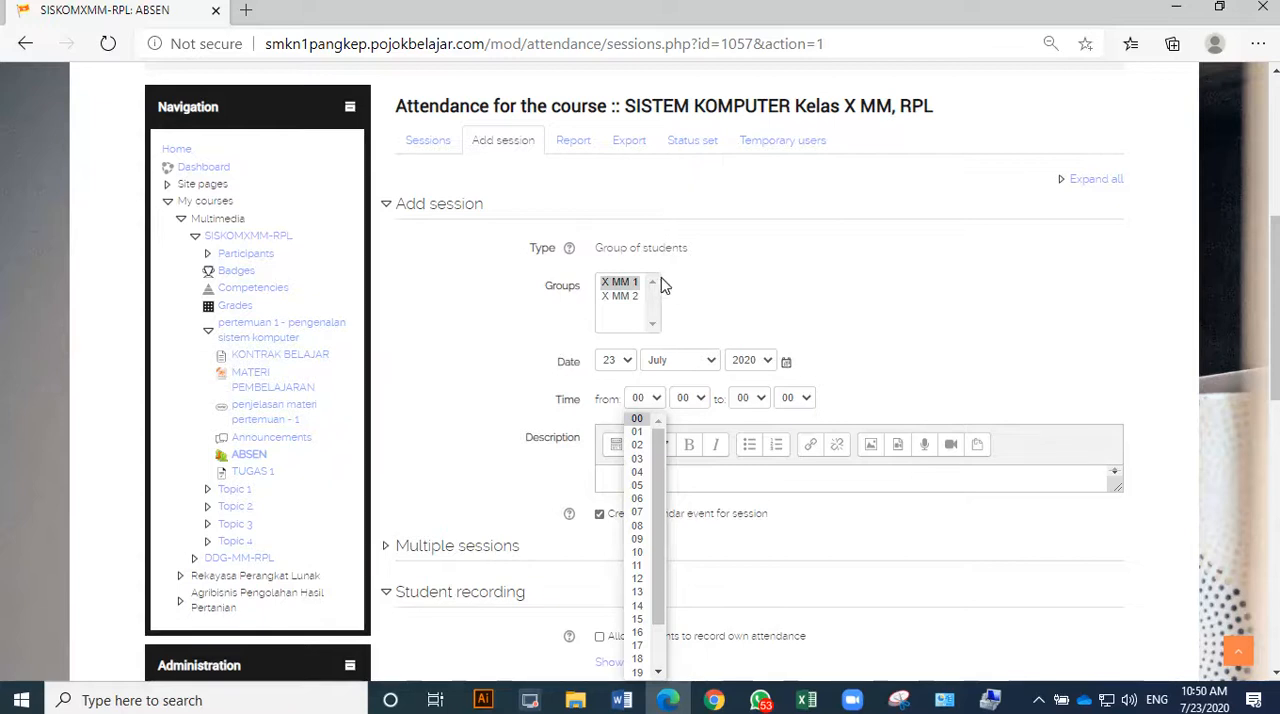
Switch to the JADWAL BDR MULTIMEDIA workbook in Excel and examine the timetable for the X MM 1 Sistem Komputer lesson hours.
{"action": "left_click", "coordinate": [806, 700]}
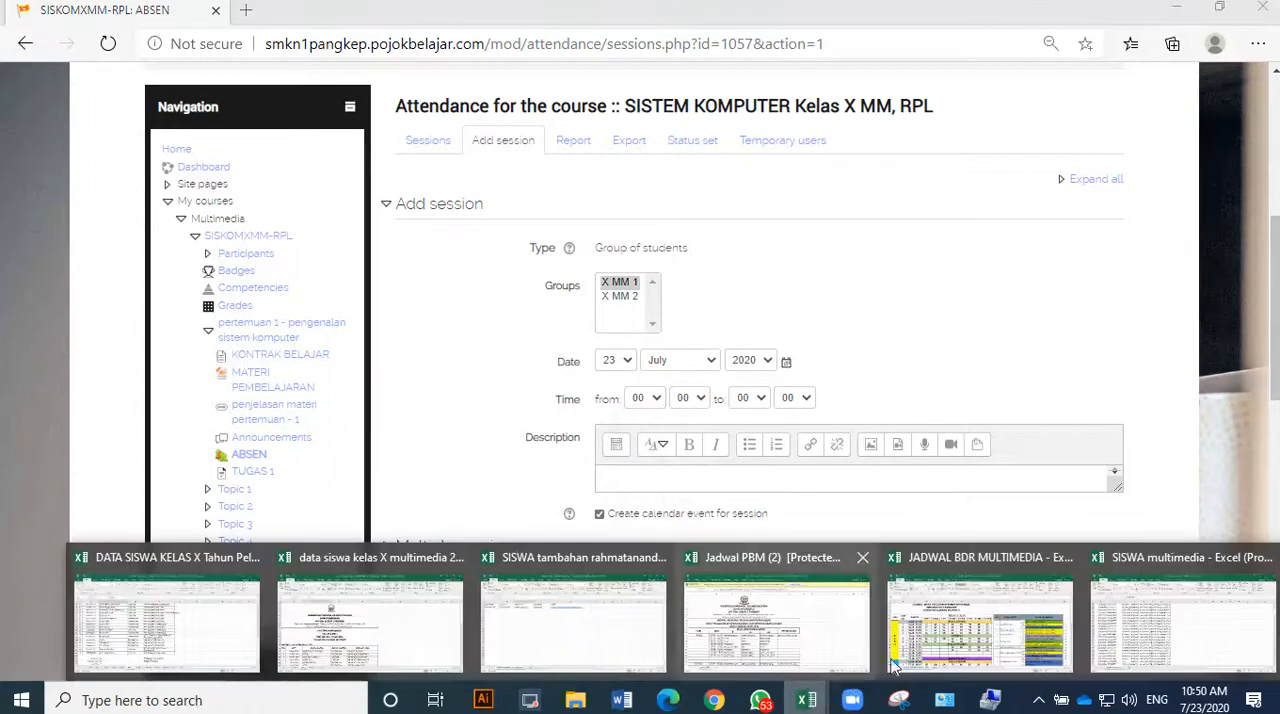
{"action": "left_click", "coordinate": [944, 643]}
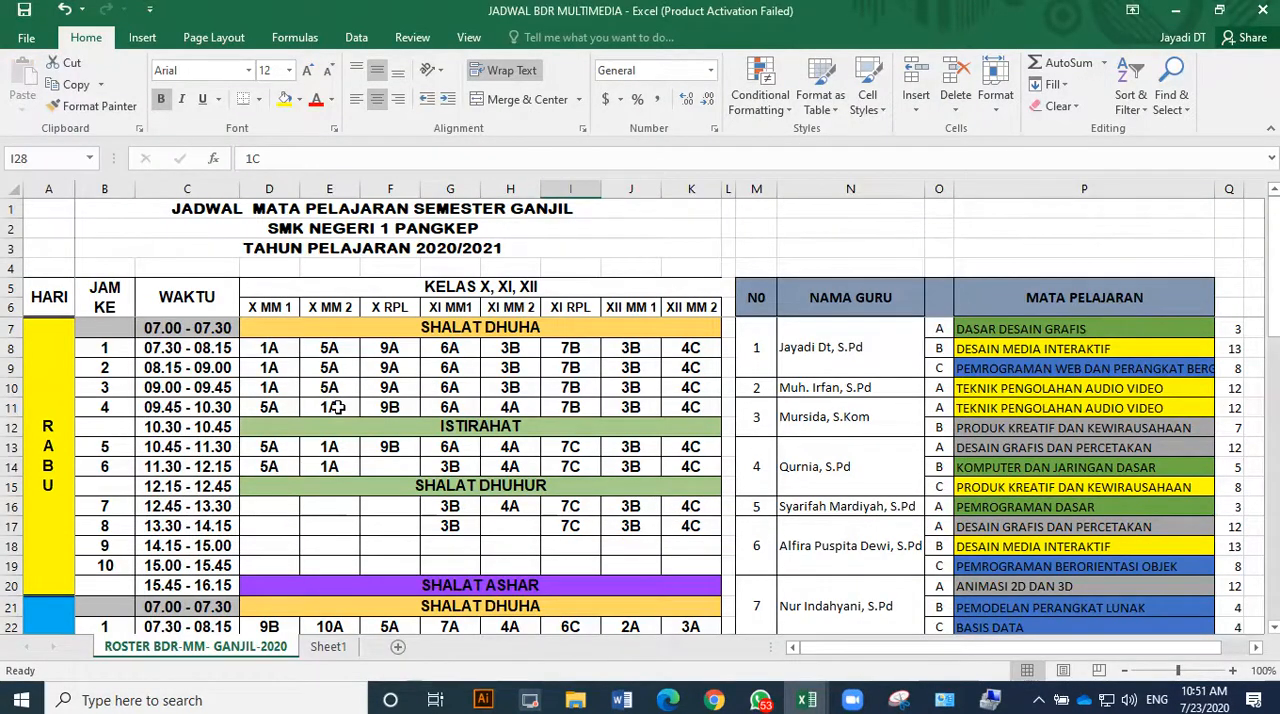
{"action": "scroll", "coordinate": [339, 408], "scroll_direction": "down", "scroll_amount": 1}
{"action": "scroll", "coordinate": [330, 380], "scroll_direction": "up", "scroll_amount": 1}
{"action": "scroll", "coordinate": [628, 476], "scroll_direction": "down", "scroll_amount": 3}
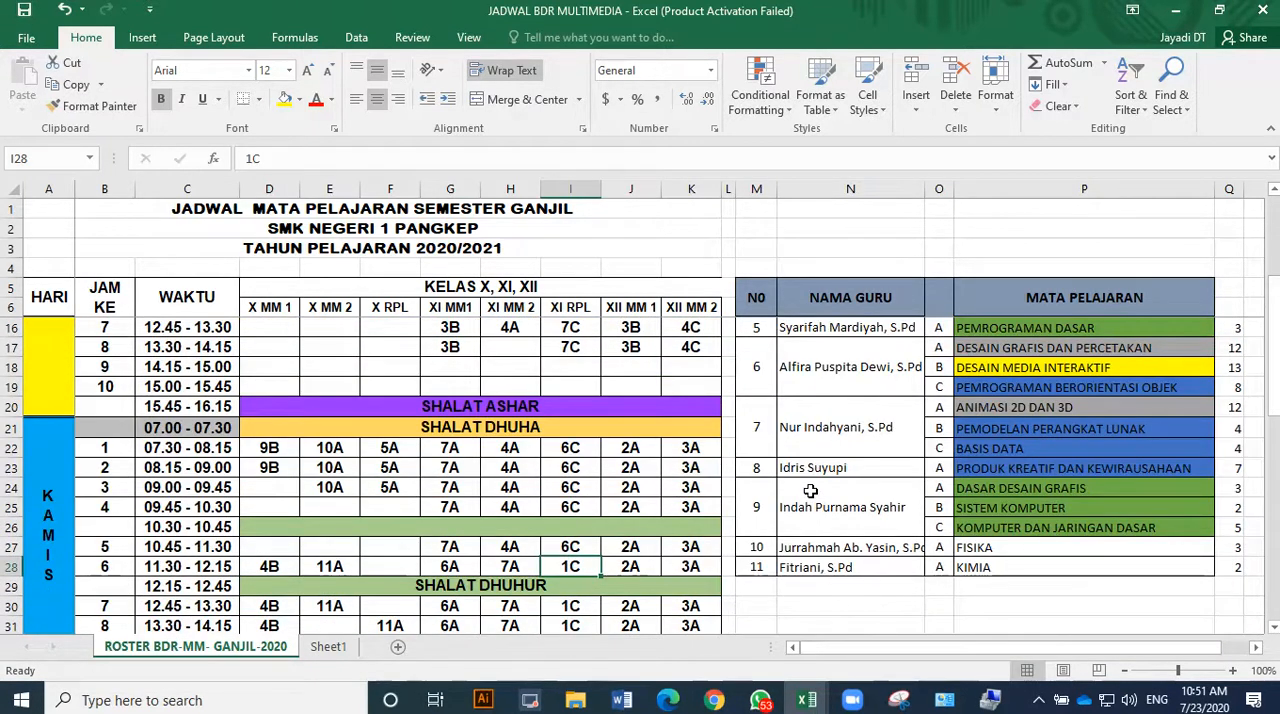
{"action": "scroll", "coordinate": [810, 490], "scroll_direction": "up", "scroll_amount": 3}
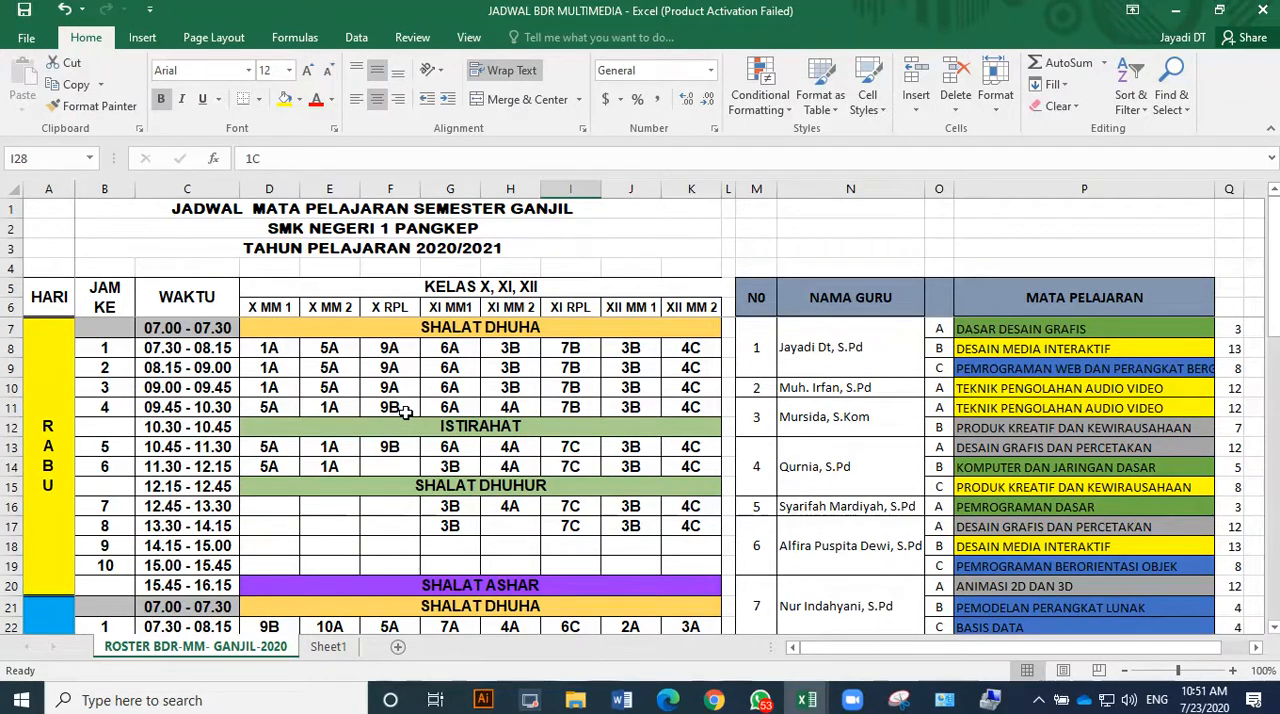
{"action": "scroll", "coordinate": [305, 515], "scroll_direction": "down", "scroll_amount": 2}
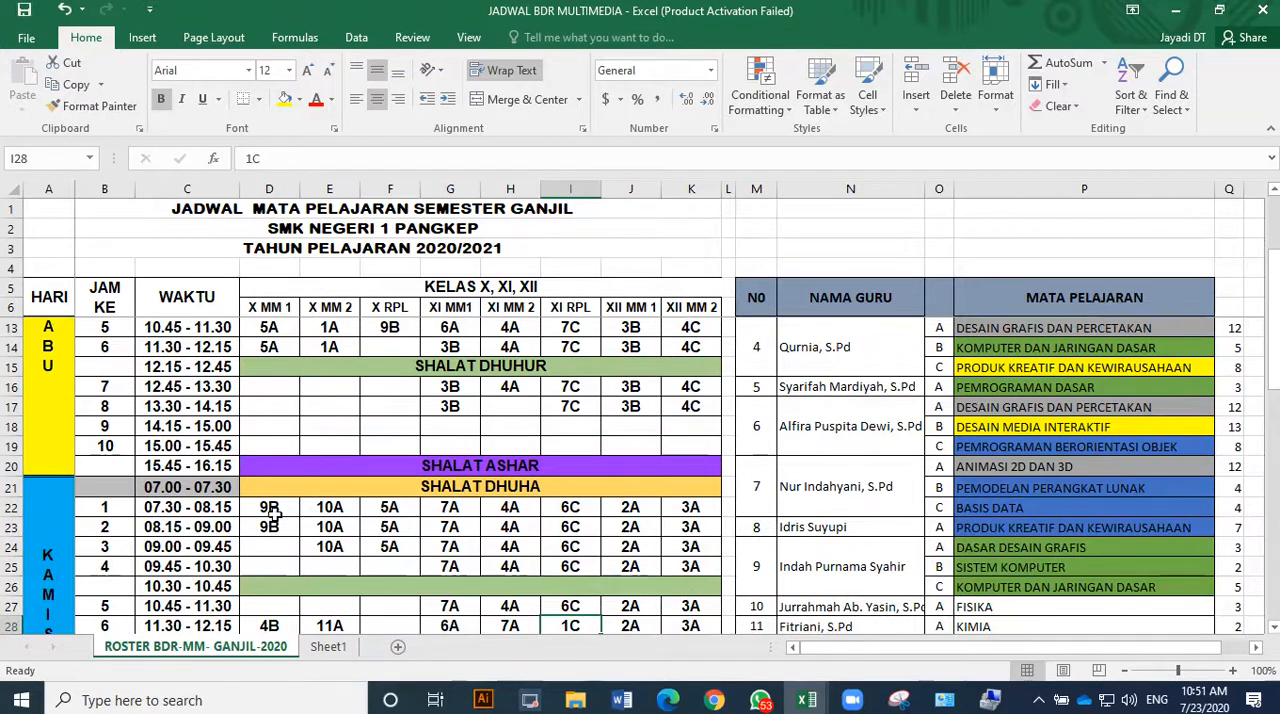
{"action": "scroll", "coordinate": [271, 524], "scroll_direction": "up", "scroll_amount": 1}
{"action": "scroll", "coordinate": [275, 530], "scroll_direction": "down", "scroll_amount": 1}
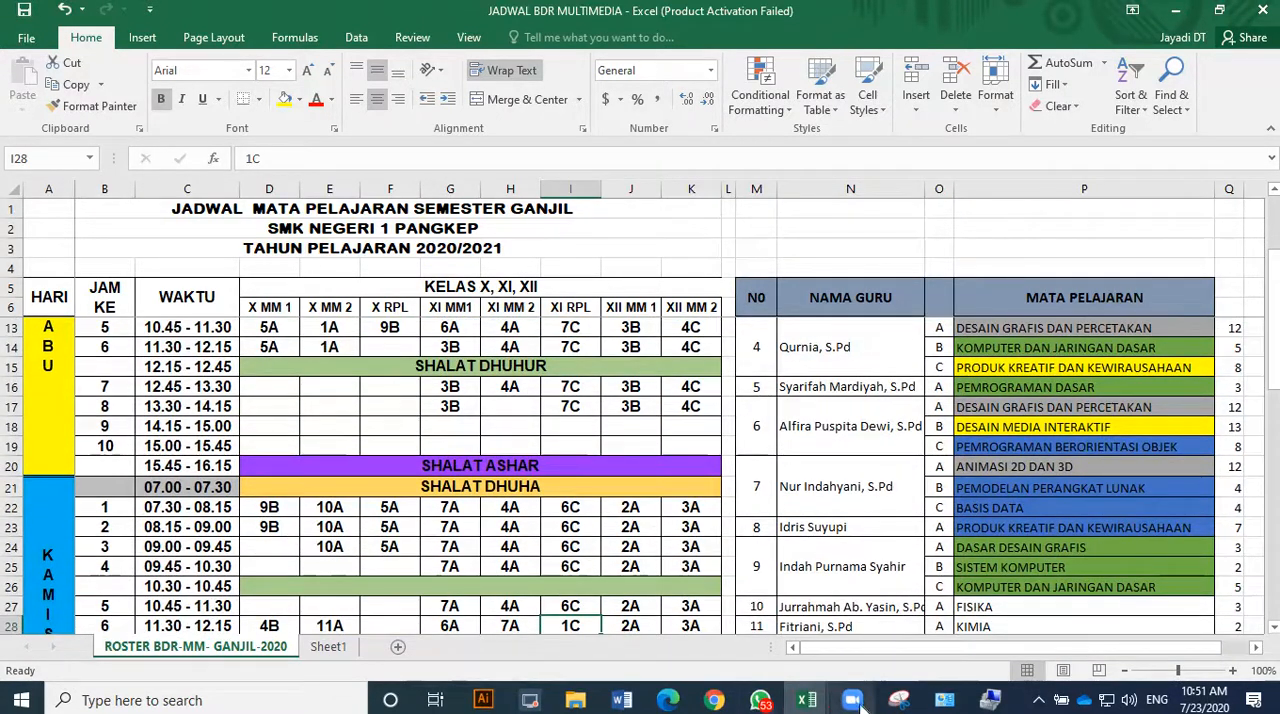
{"action": "left_click", "coordinate": [714, 700]}
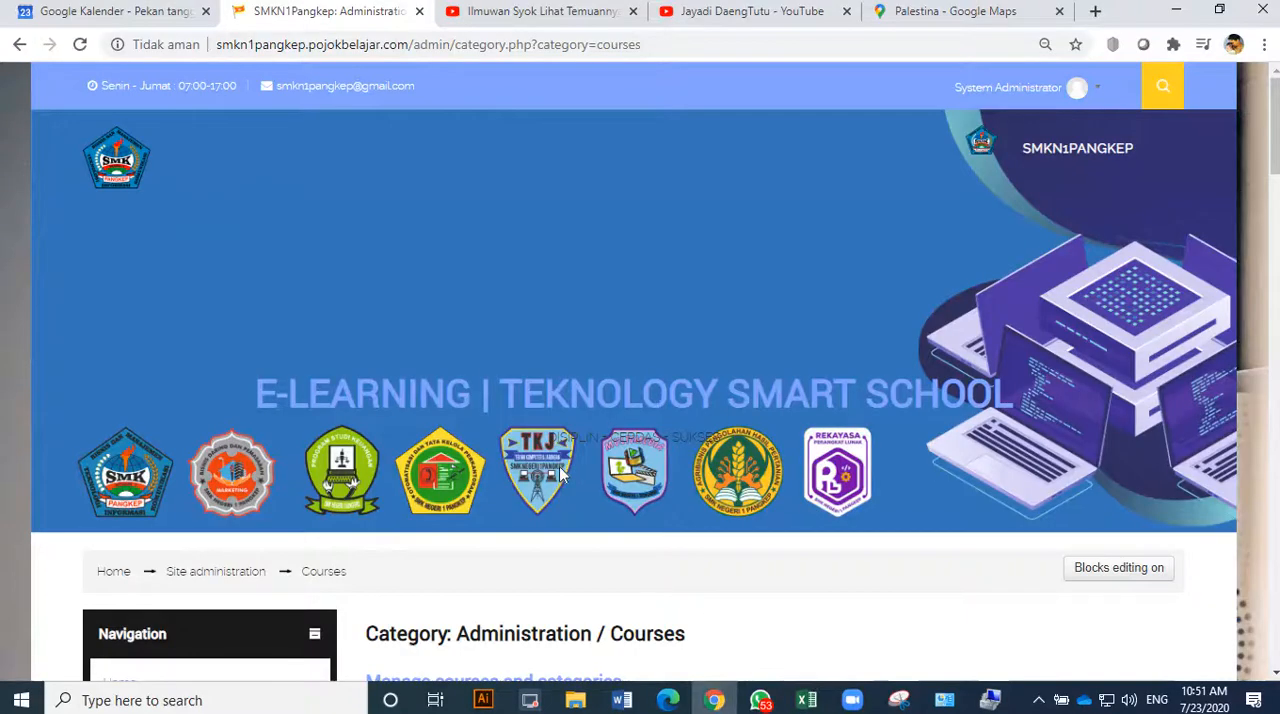
{"action": "scroll", "coordinate": [563, 474], "scroll_direction": "down", "scroll_amount": 3}
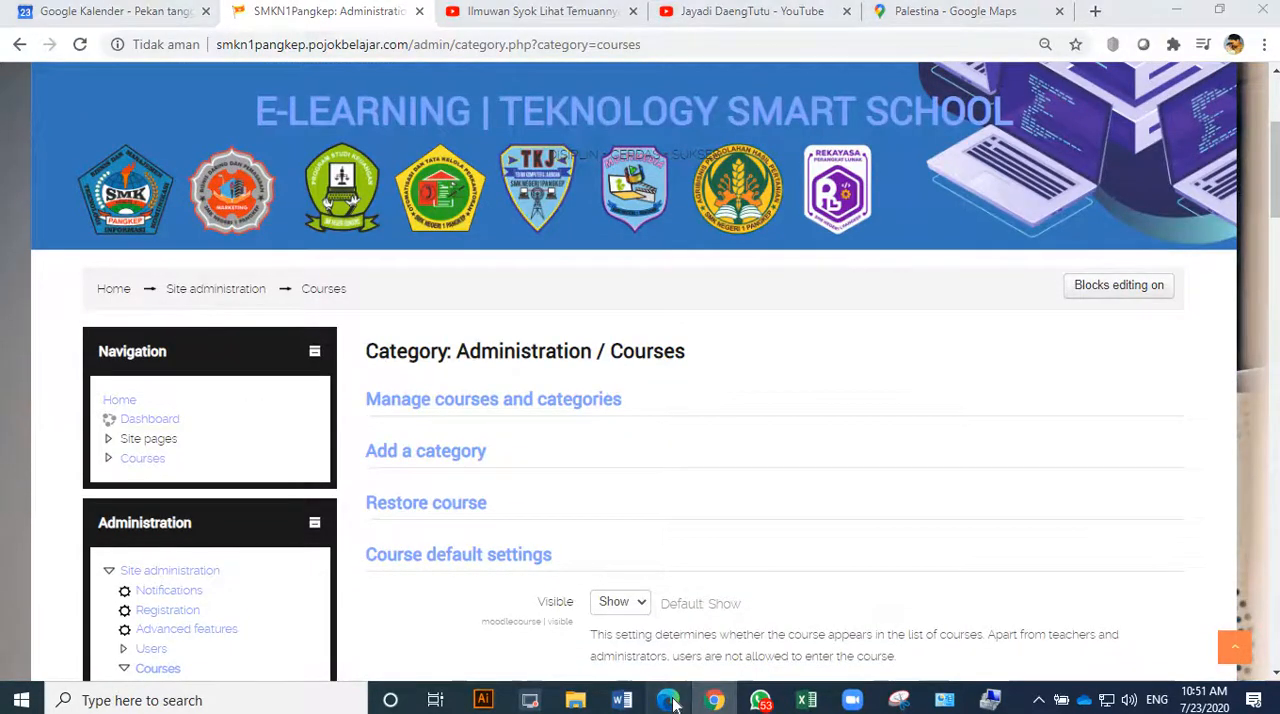
Switch back to Edge, set the session time from 07:30 to 09:00 and turn off the session's calendar event.
{"action": "left_click", "coordinate": [668, 700]}
{"action": "left_click", "coordinate": [645, 398]}
{"action": "left_click", "coordinate": [637, 525]}
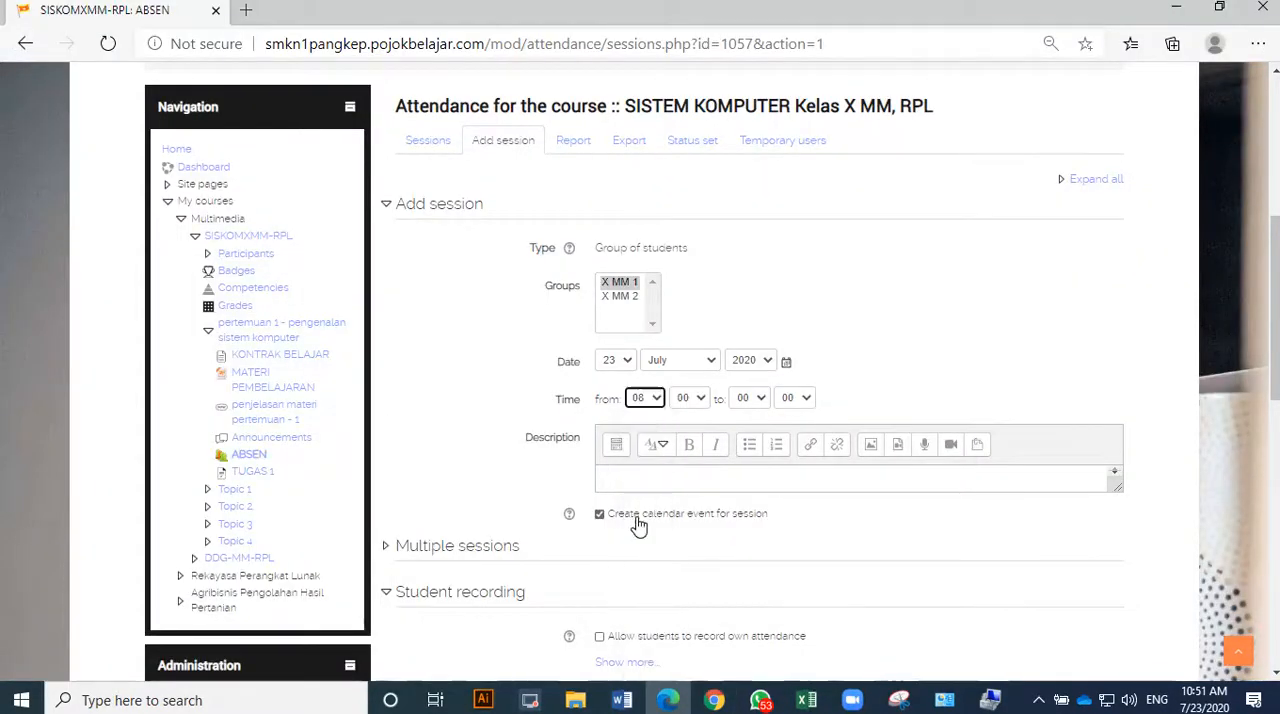
{"action": "left_click", "coordinate": [640, 517]}
{"action": "left_click", "coordinate": [645, 398]}
{"action": "left_click", "coordinate": [640, 514]}
{"action": "left_click", "coordinate": [689, 398]}
{"action": "left_click", "coordinate": [686, 505]}
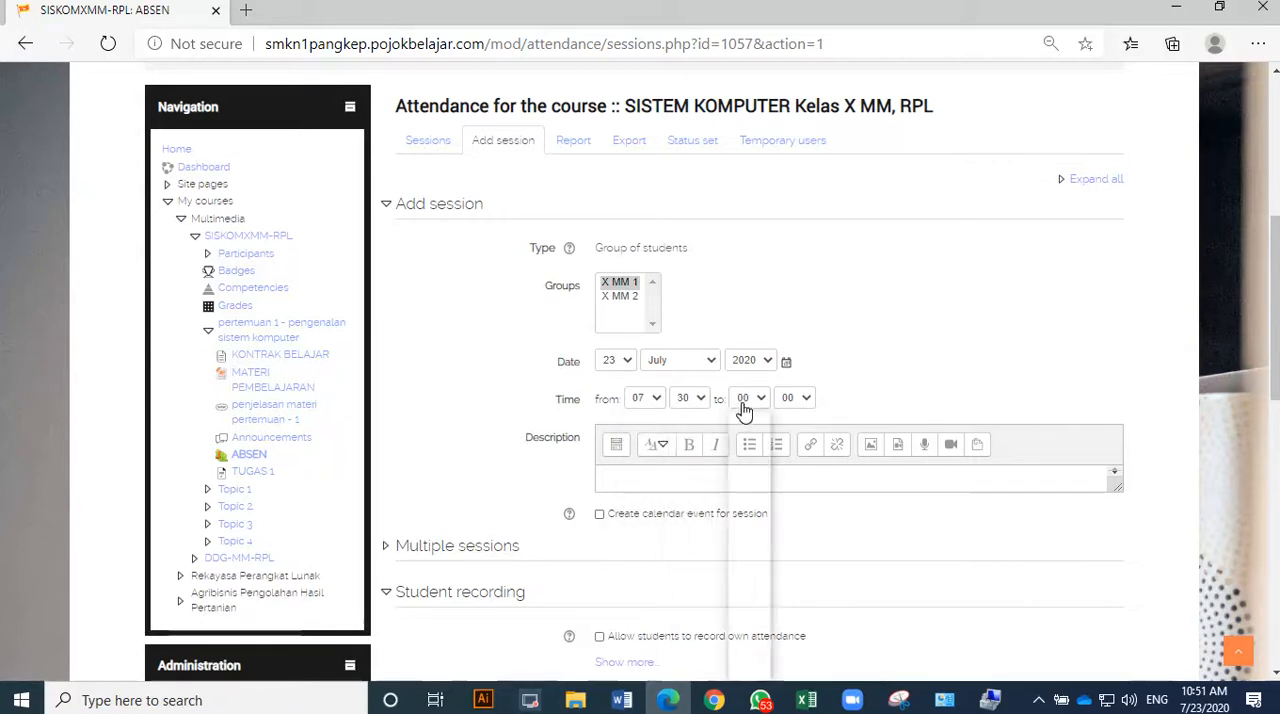
{"action": "left_click", "coordinate": [748, 400]}
{"action": "left_click", "coordinate": [743, 539]}
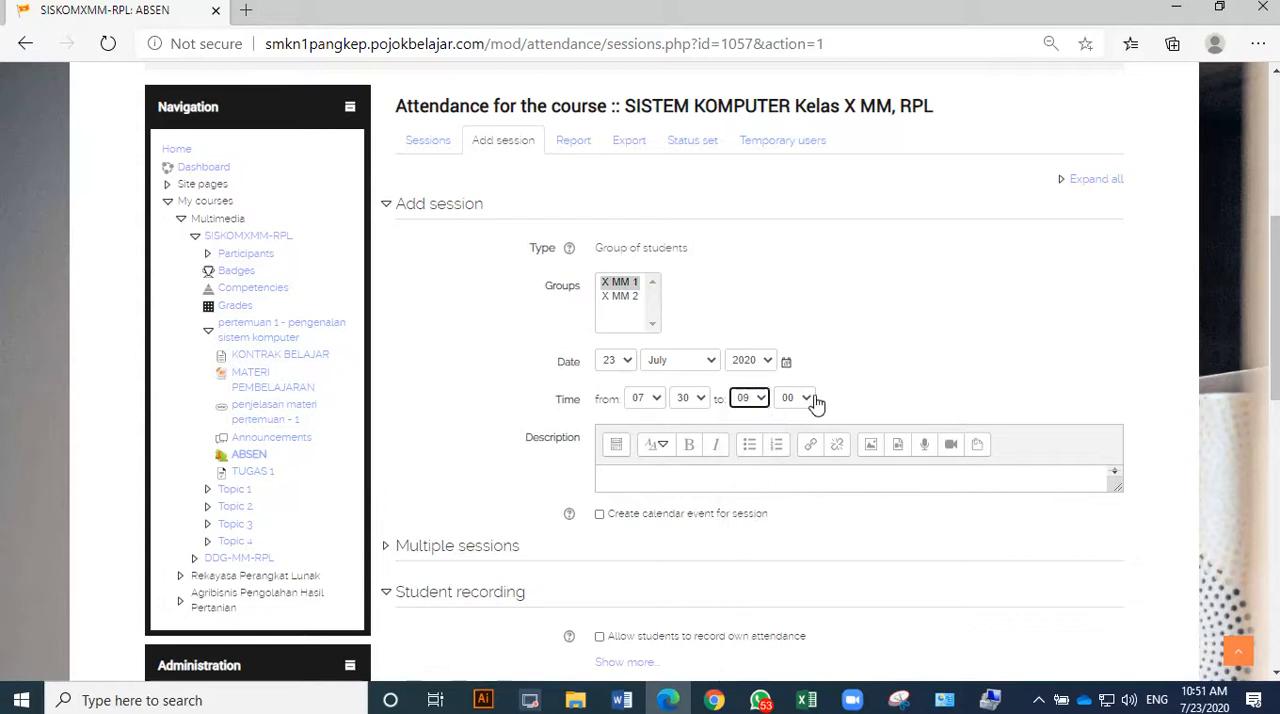
Enter "Jangan Lupa absen (Kelas X MM 1)" as the description of the attendance session.
{"action": "left_click", "coordinate": [694, 471]}
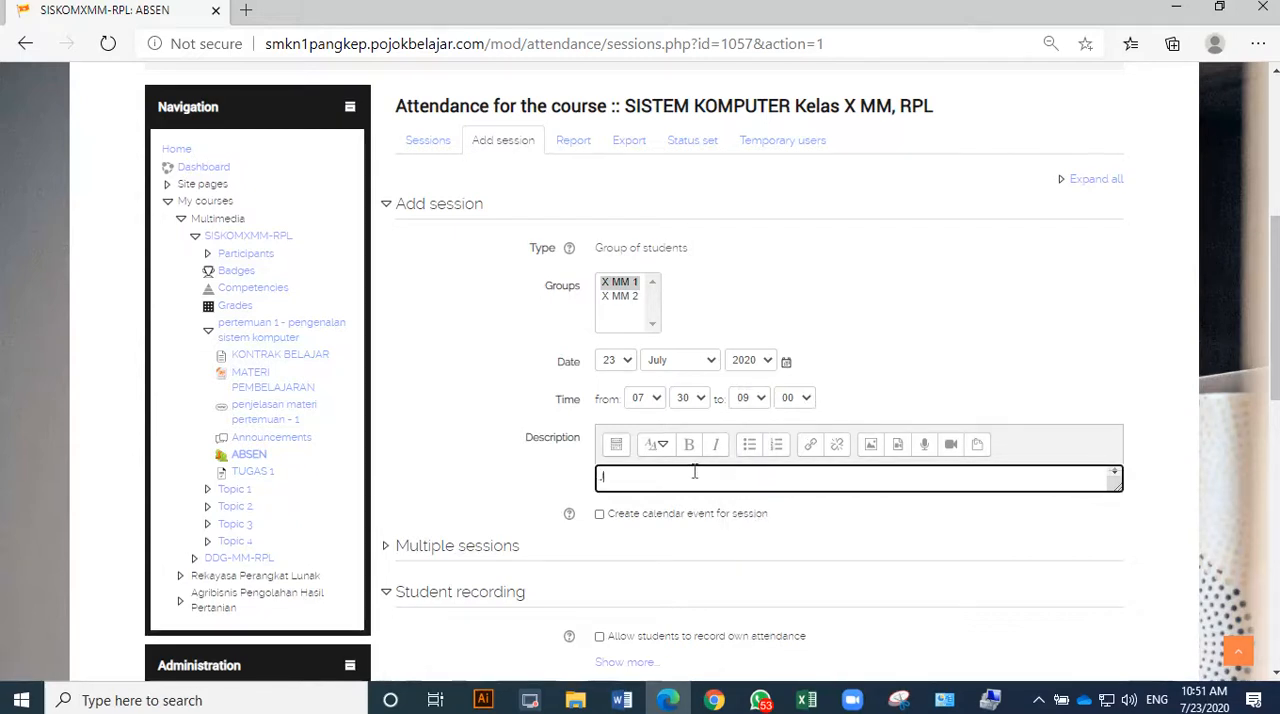
{"action": "type", "text": "Jangan "}
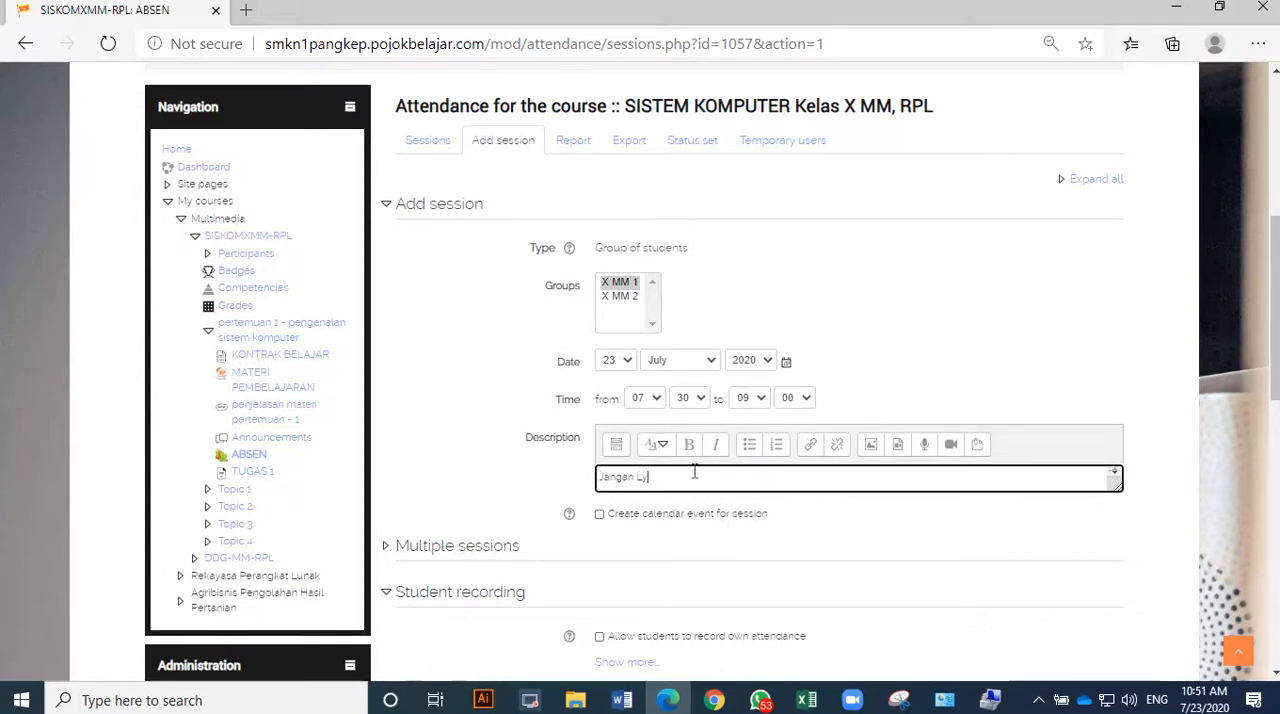
{"action": "type", "text": "Lupa abse"}
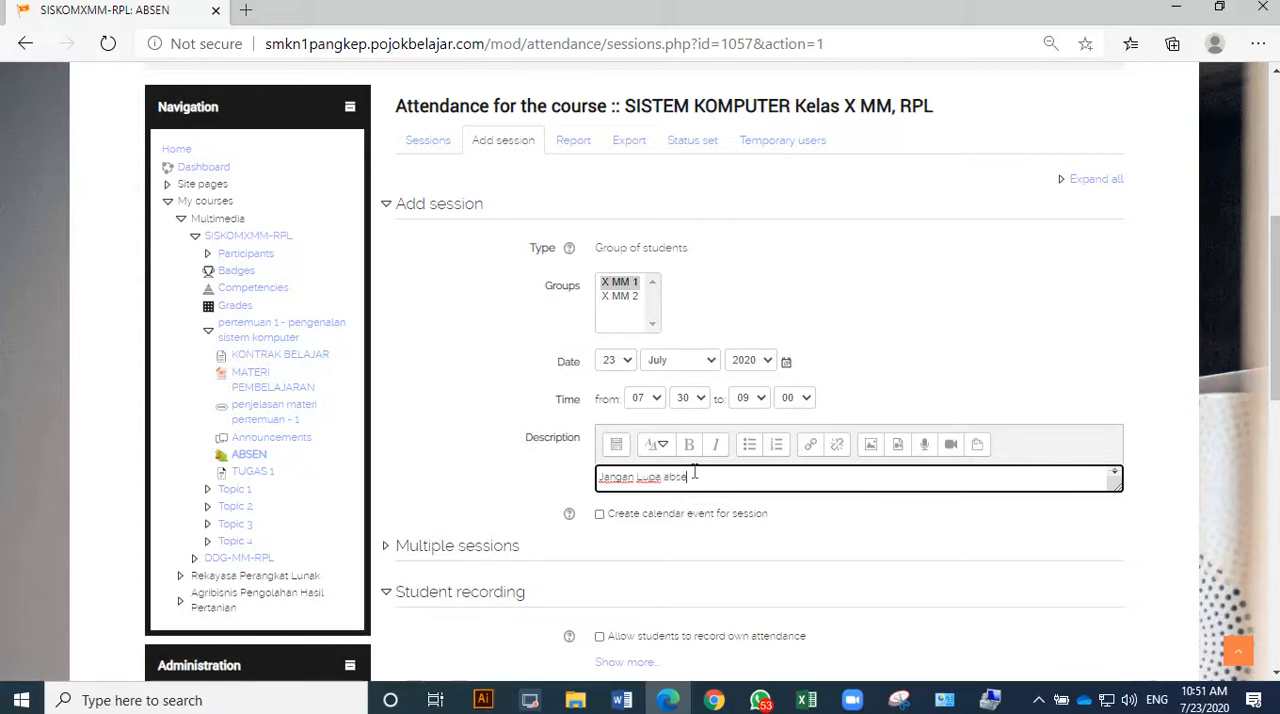
{"action": "type", "text": "n k"}
{"action": "scroll", "coordinate": [590, 530], "scroll_direction": "down", "scroll_amount": 2}
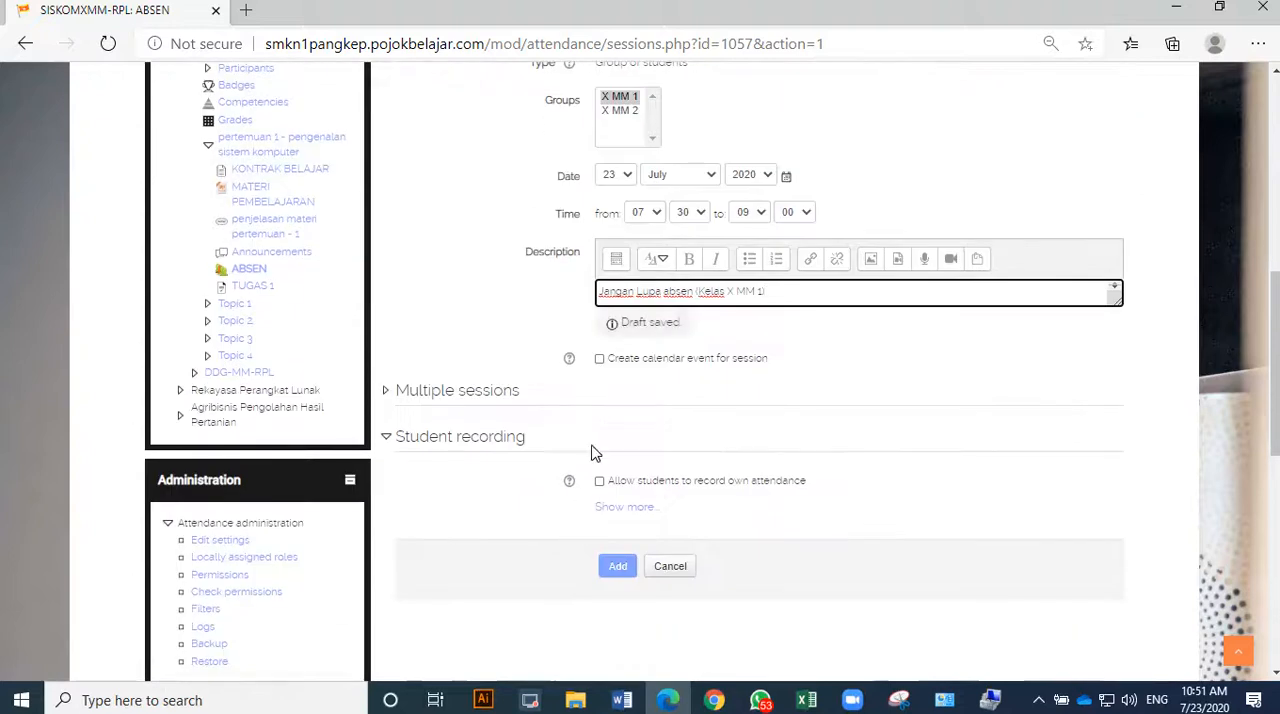
Turn on the session's calendar event and set the session to repeat on Thursdays.
{"action": "left_click", "coordinate": [600, 359]}
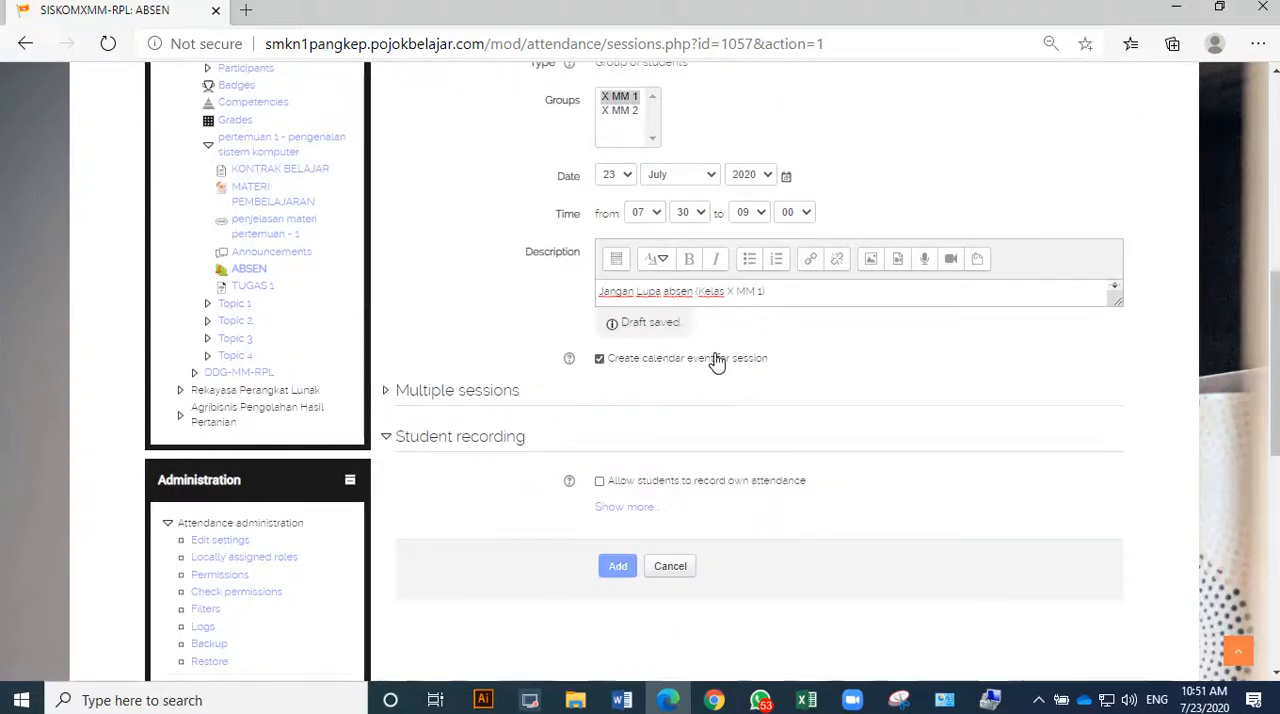
{"action": "left_click", "coordinate": [388, 392]}
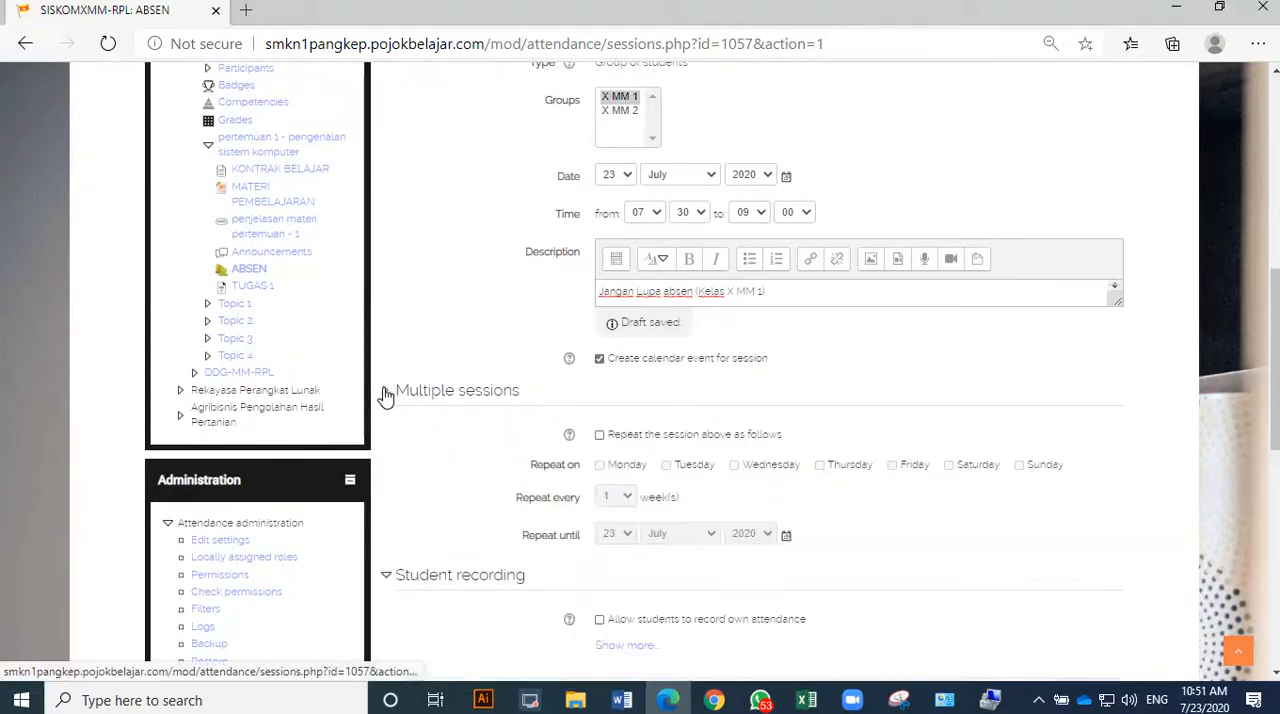
{"action": "left_click", "coordinate": [599, 435]}
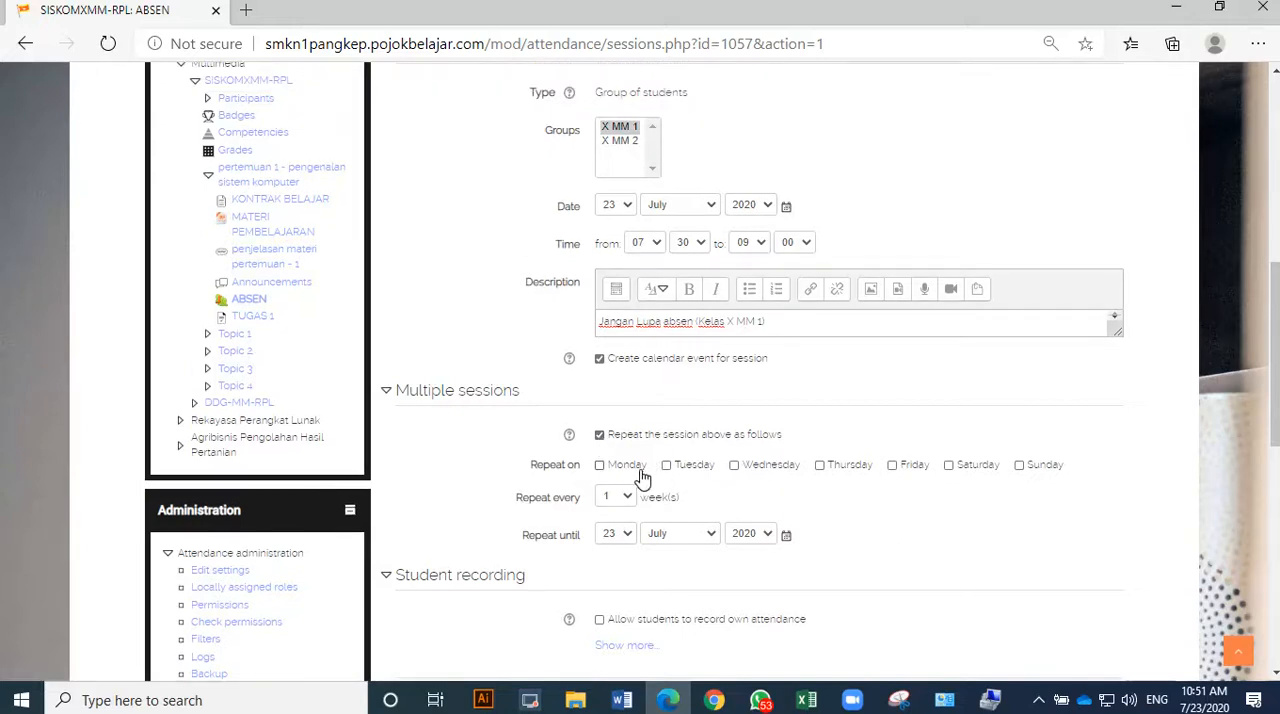
{"action": "left_click", "coordinate": [820, 467]}
Set the session to repeat until 31 December.
{"action": "left_click", "coordinate": [625, 540]}
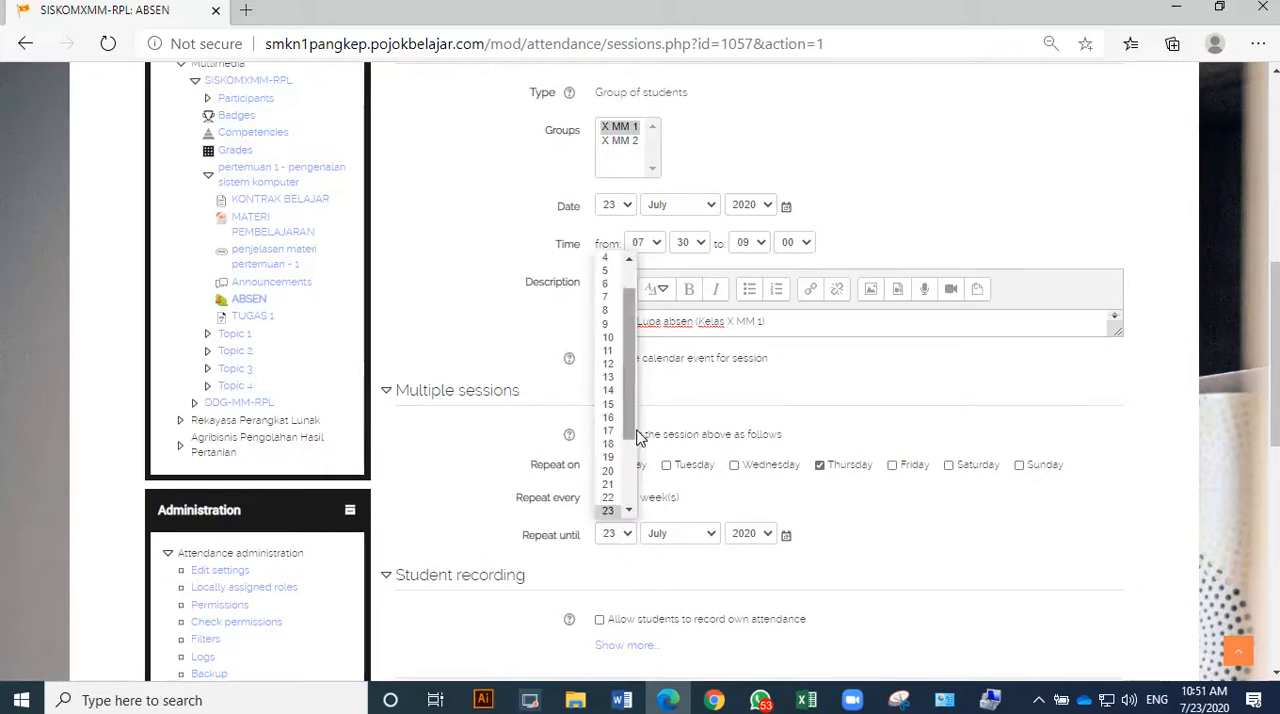
{"action": "scroll", "coordinate": [612, 480], "scroll_direction": "down", "scroll_amount": 2}
{"action": "left_click", "coordinate": [609, 512]}
{"action": "left_click", "coordinate": [679, 534]}
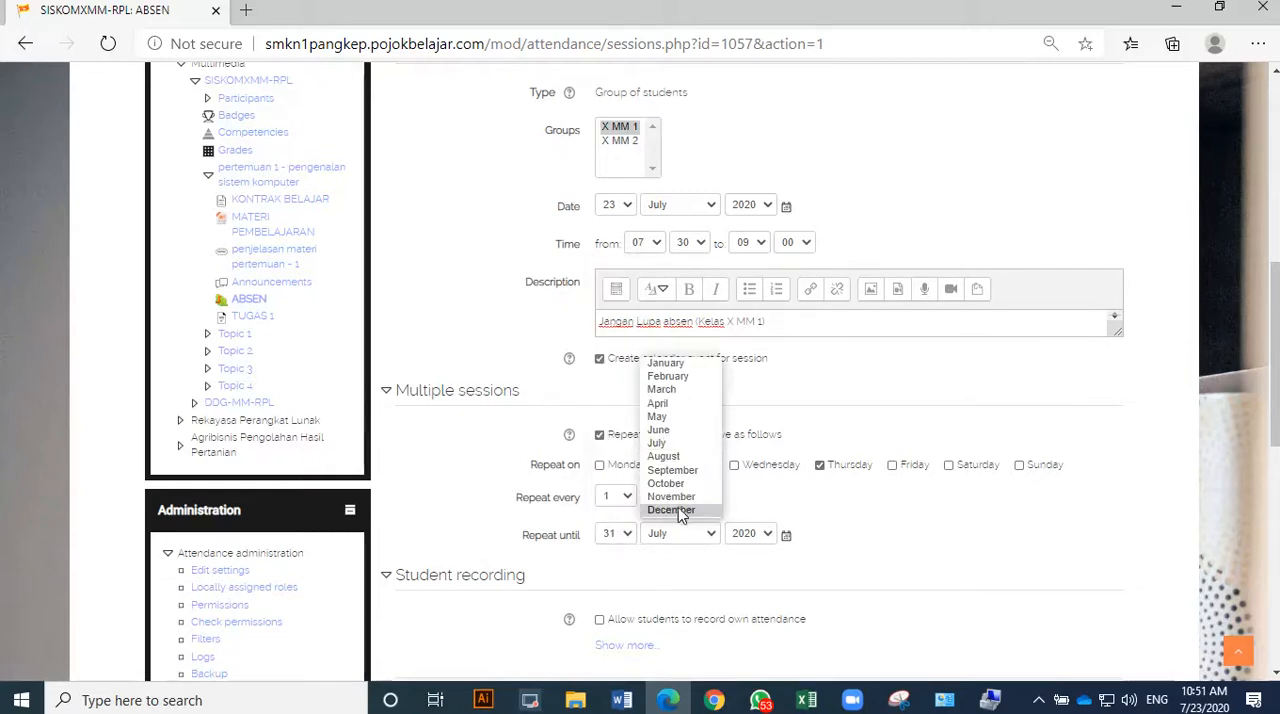
{"action": "left_click", "coordinate": [683, 514]}
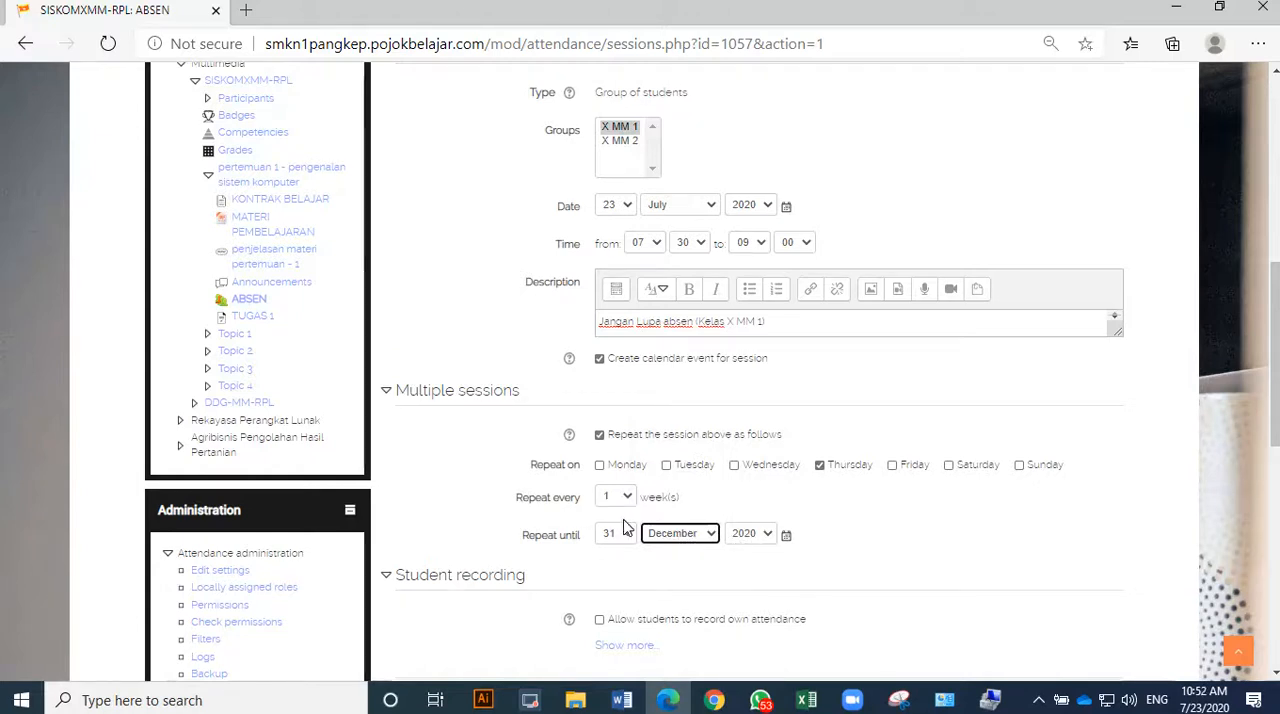
Allow students to record their own attendance and add the repeating sessions for X MM 1.
{"action": "scroll", "coordinate": [620, 510], "scroll_direction": "down", "scroll_amount": 3}
{"action": "left_click", "coordinate": [599, 341]}
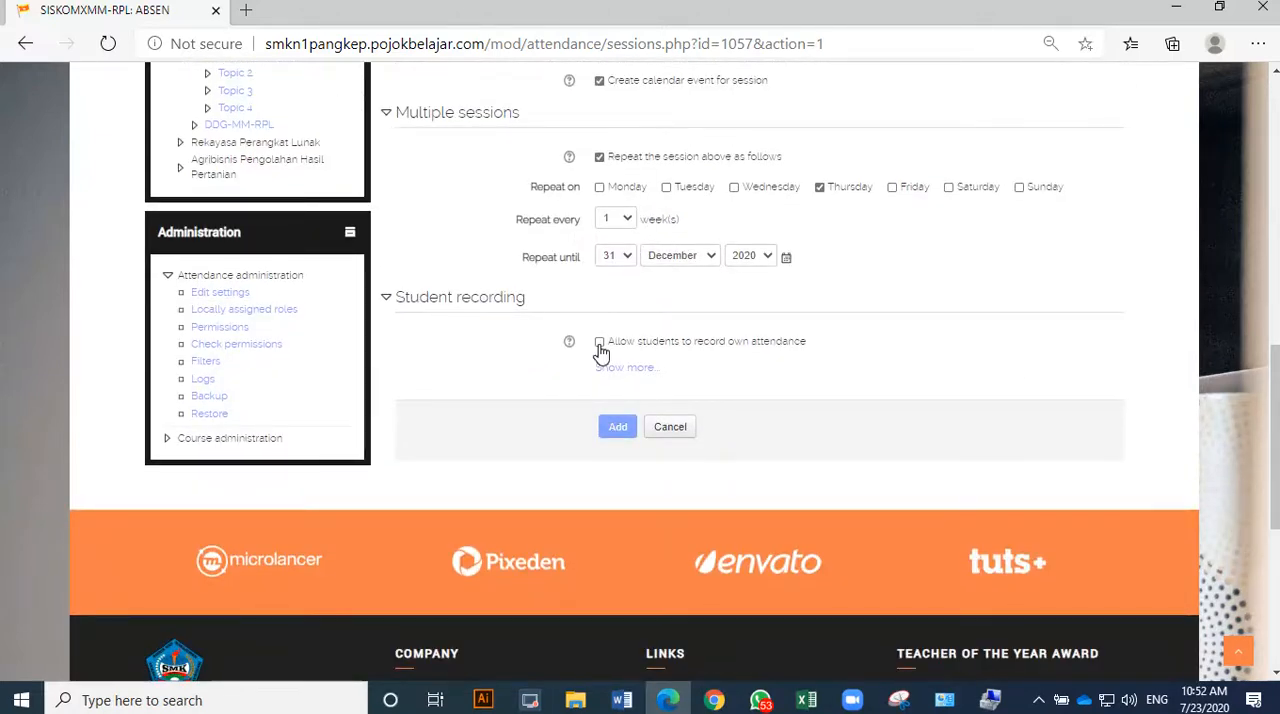
{"action": "left_click", "coordinate": [617, 533]}
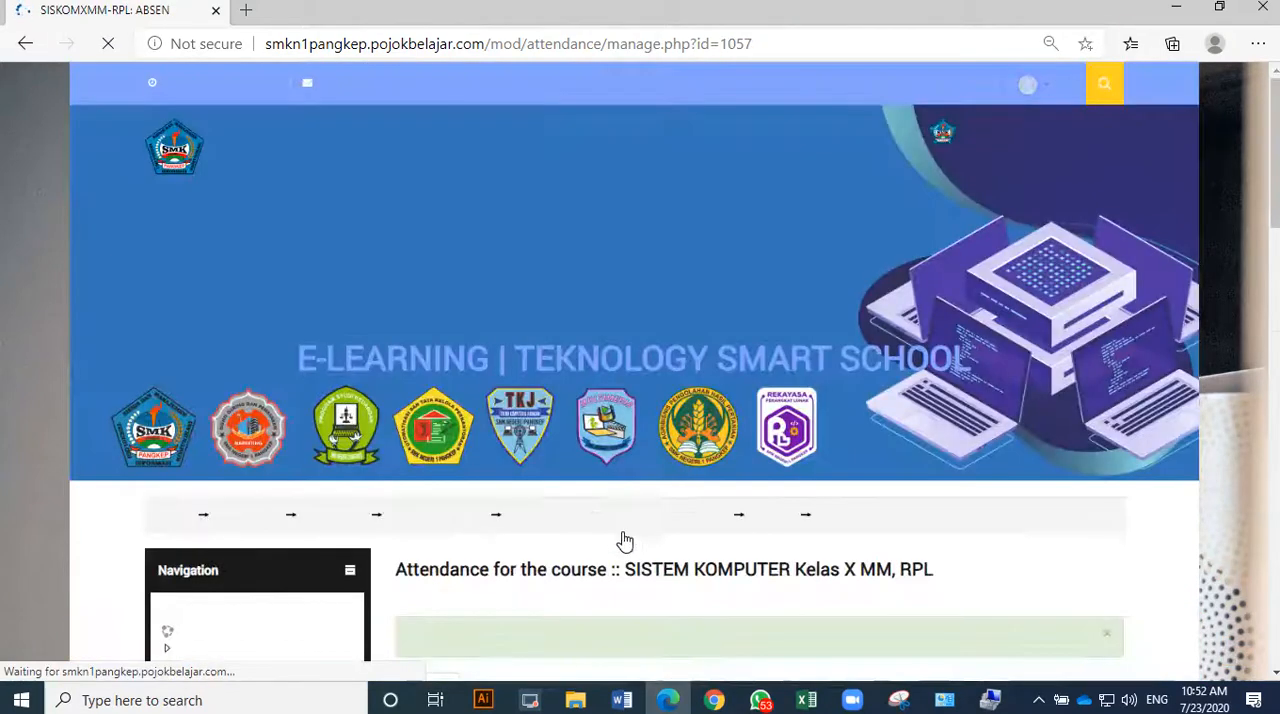
Examine the generated attendance sessions and the status set, and return to the session list.
{"action": "scroll", "coordinate": [661, 360], "scroll_direction": "down", "scroll_amount": 10}
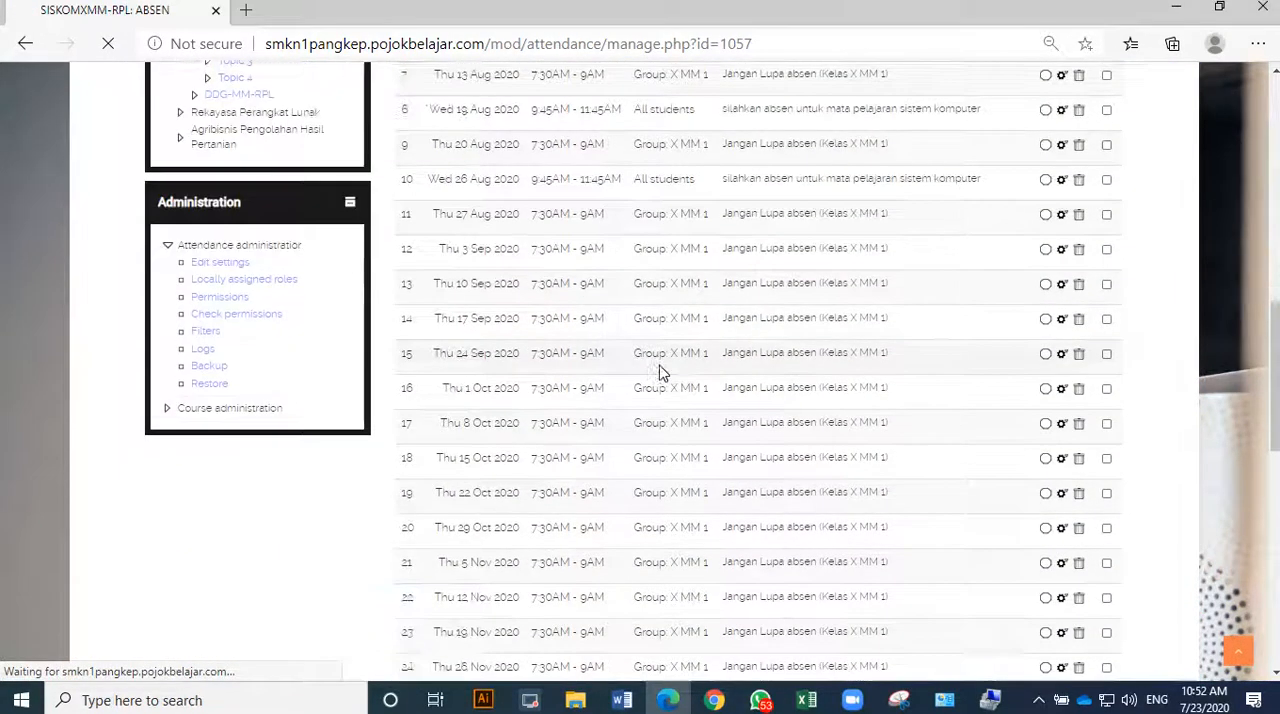
{"action": "scroll", "coordinate": [659, 370], "scroll_direction": "up", "scroll_amount": 5}
{"action": "scroll", "coordinate": [660, 372], "scroll_direction": "up", "scroll_amount": 9}
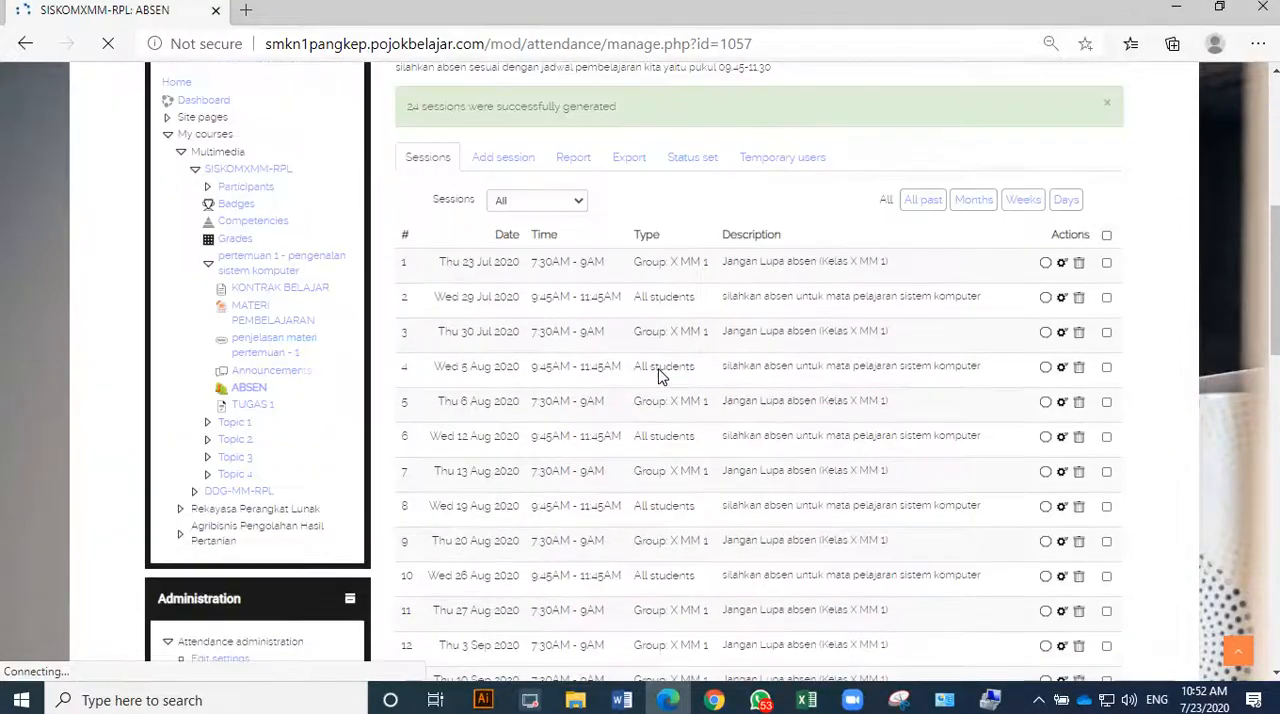
{"action": "scroll", "coordinate": [686, 403], "scroll_direction": "down", "scroll_amount": 4}
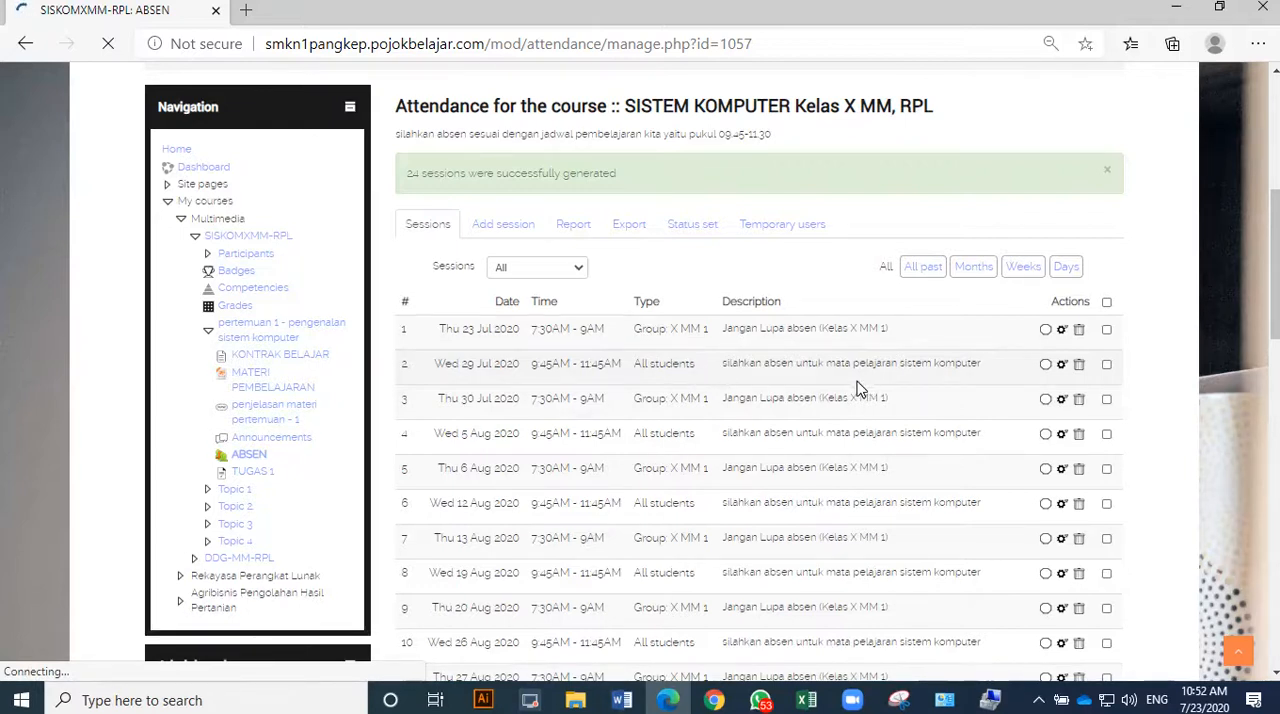
{"action": "left_click", "coordinate": [689, 226]}
{"action": "scroll", "coordinate": [686, 243], "scroll_direction": "down", "scroll_amount": 5}
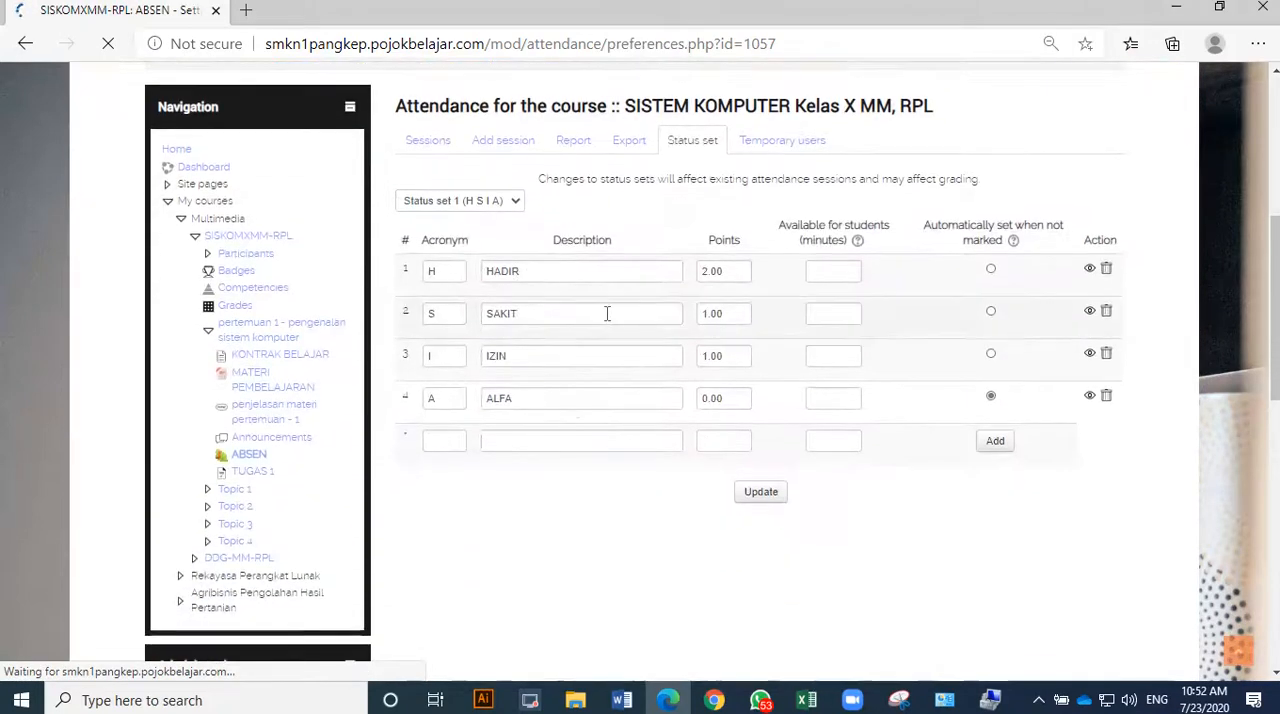
{"action": "left_click", "coordinate": [443, 148]}
{"action": "scroll", "coordinate": [575, 237], "scroll_direction": "down", "scroll_amount": 4}
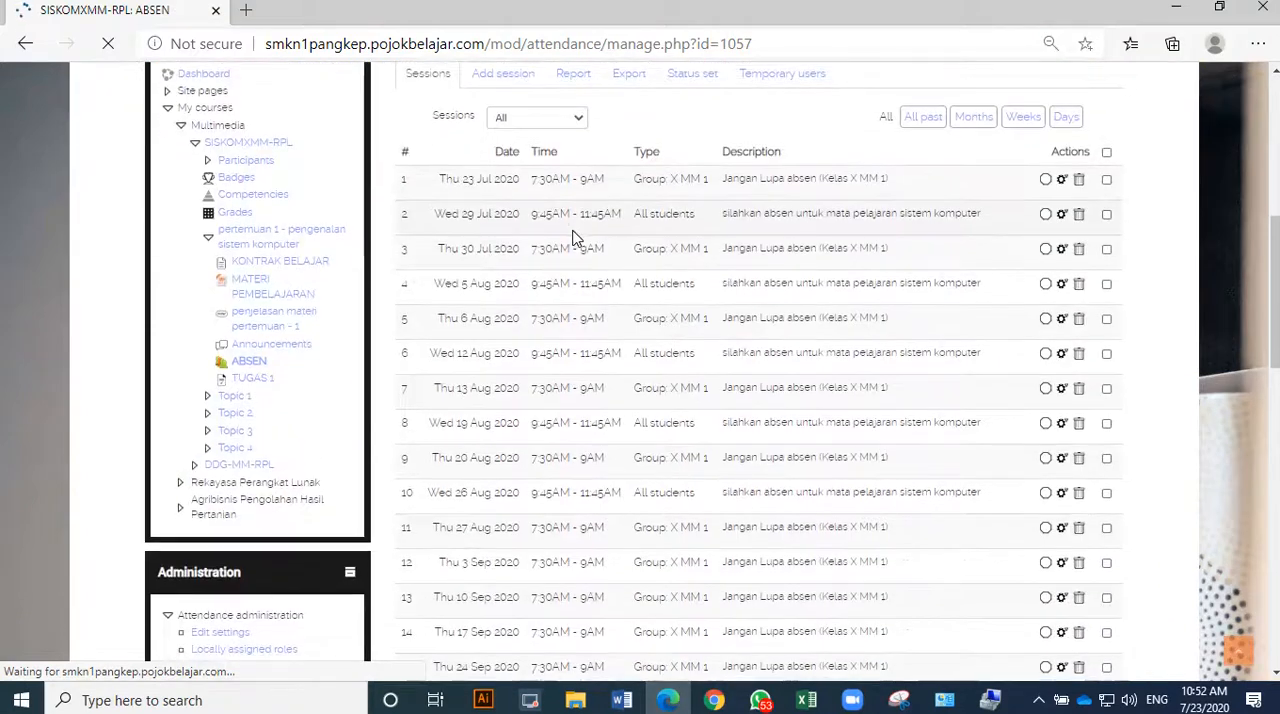
{"action": "scroll", "coordinate": [575, 237], "scroll_direction": "down", "scroll_amount": 10}
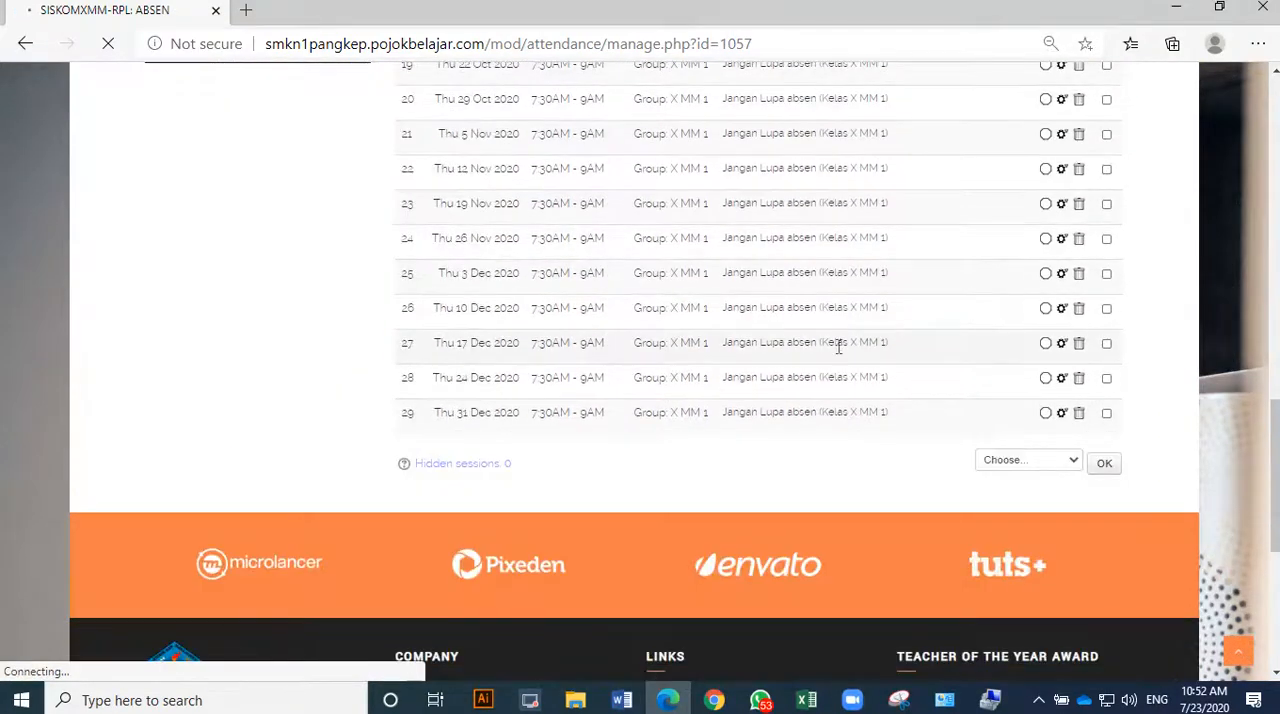
Delete the All students sessions of 29 July and 5, 12, 19 and 26 August 2020 in one bulk action.
{"action": "left_click", "coordinate": [1030, 461]}
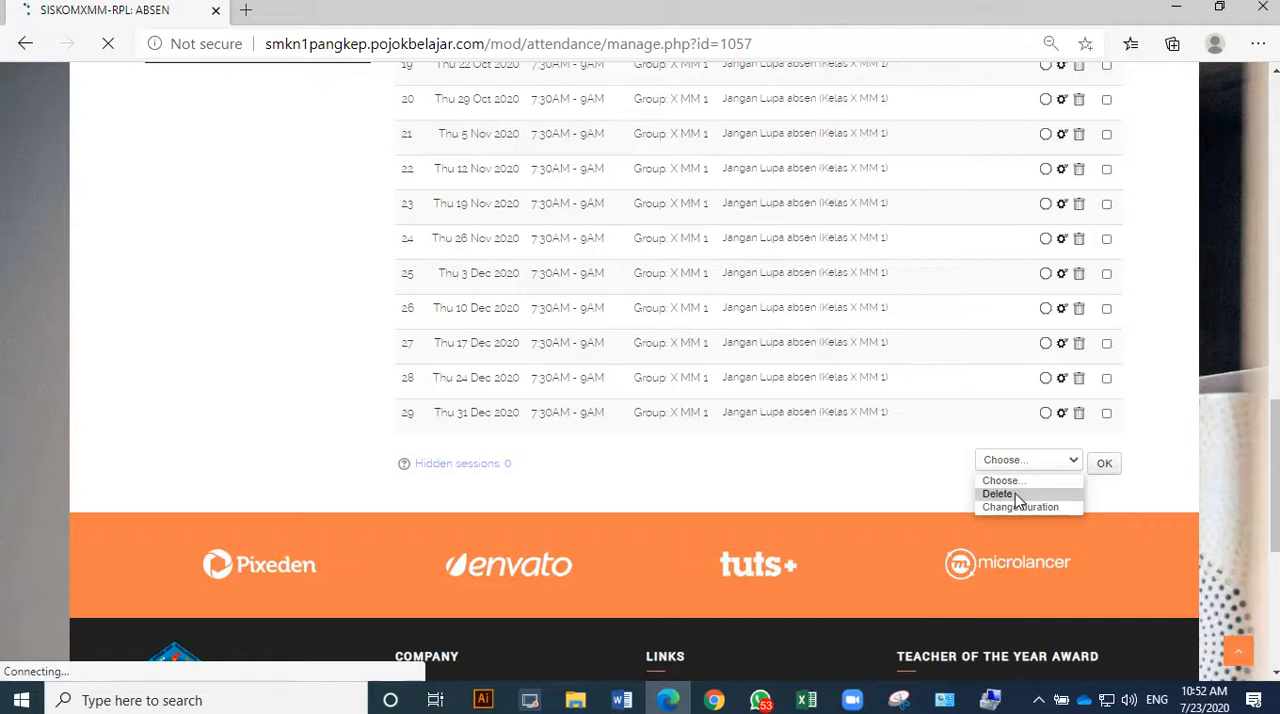
{"action": "left_click", "coordinate": [1000, 494]}
{"action": "scroll", "coordinate": [1040, 476], "scroll_direction": "up", "scroll_amount": 1}
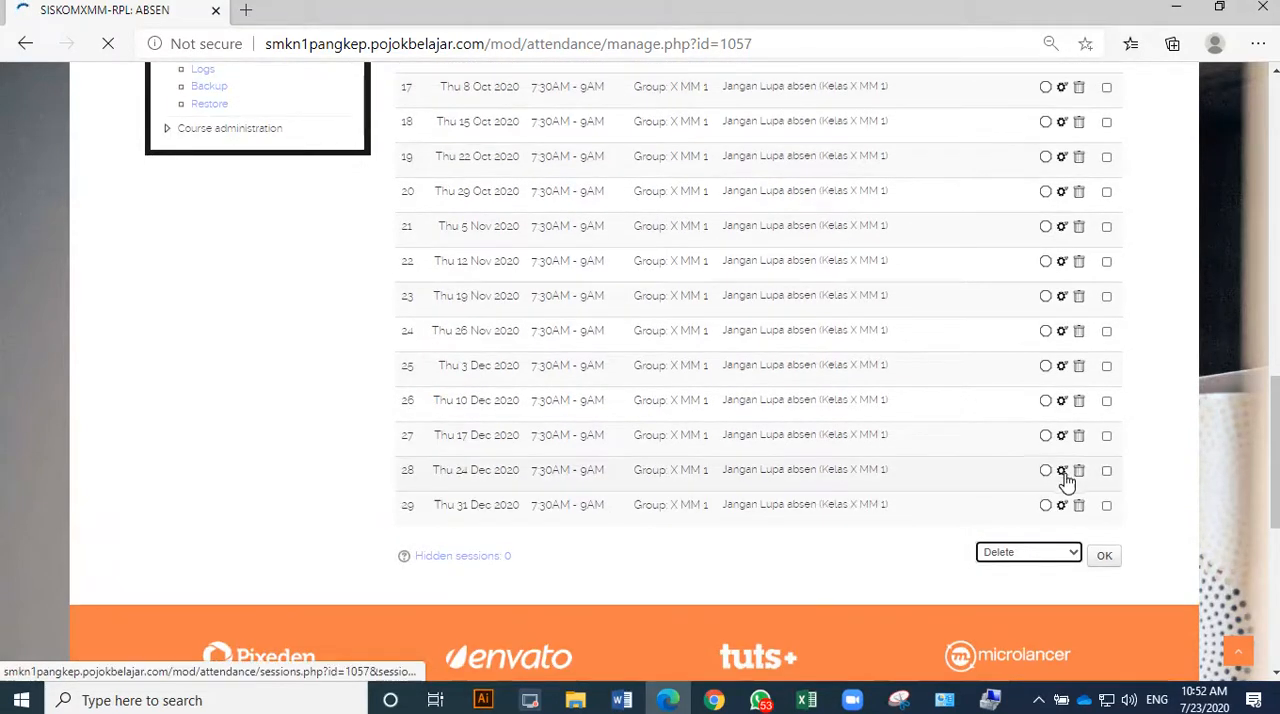
{"action": "scroll", "coordinate": [1018, 474], "scroll_direction": "up", "scroll_amount": 4}
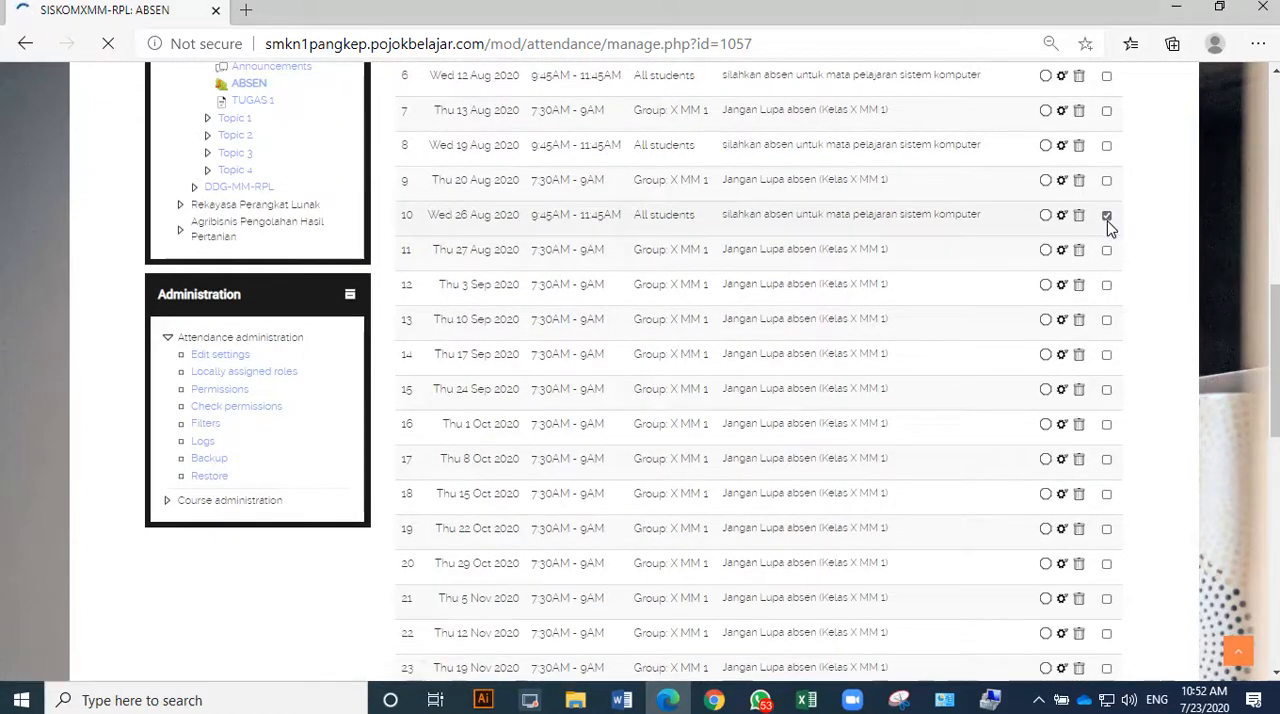
{"action": "scroll", "coordinate": [1107, 232], "scroll_direction": "up", "scroll_amount": 2}
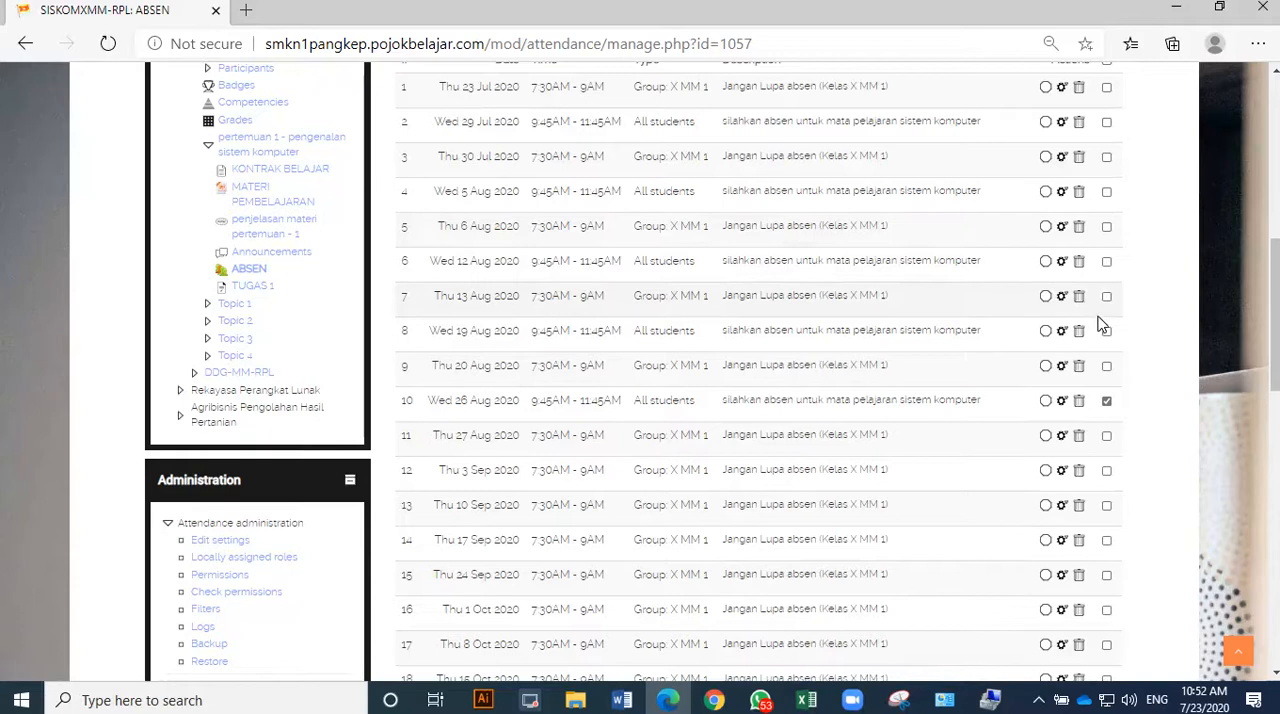
{"action": "left_click", "coordinate": [1106, 331]}
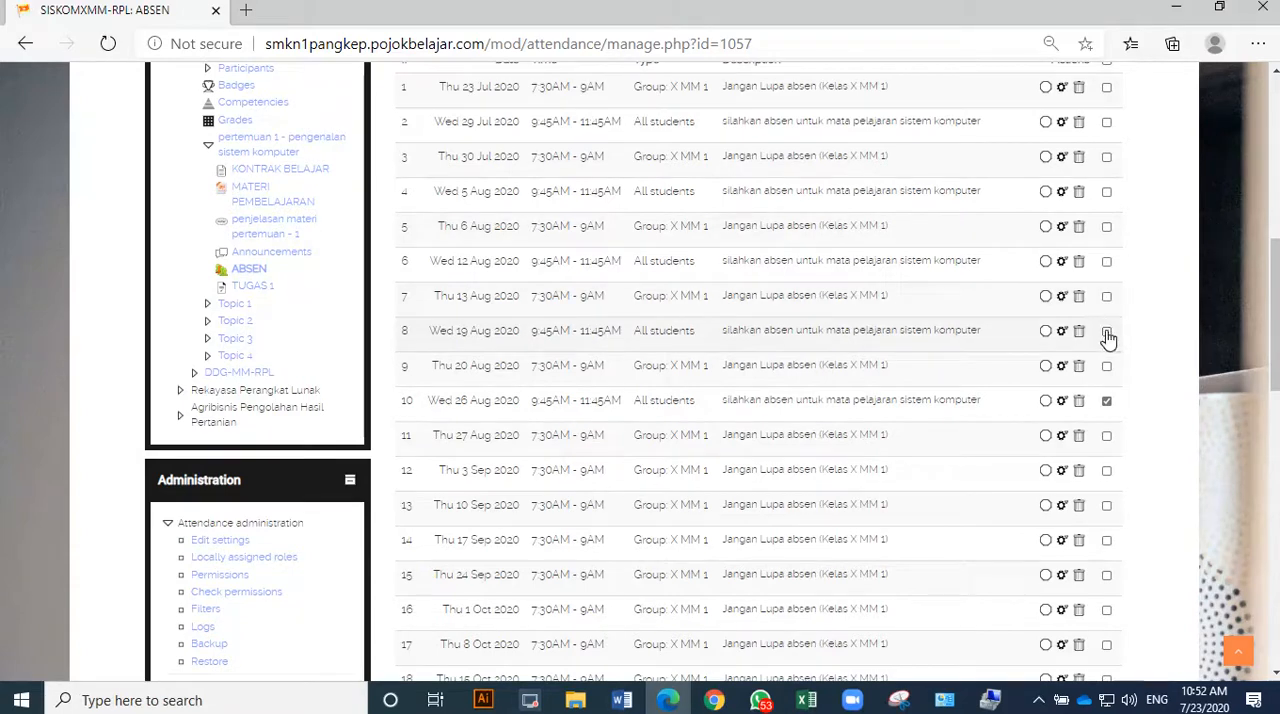
{"action": "left_click", "coordinate": [1107, 263]}
{"action": "left_click", "coordinate": [1107, 193]}
{"action": "scroll", "coordinate": [1109, 217], "scroll_direction": "up", "scroll_amount": 2}
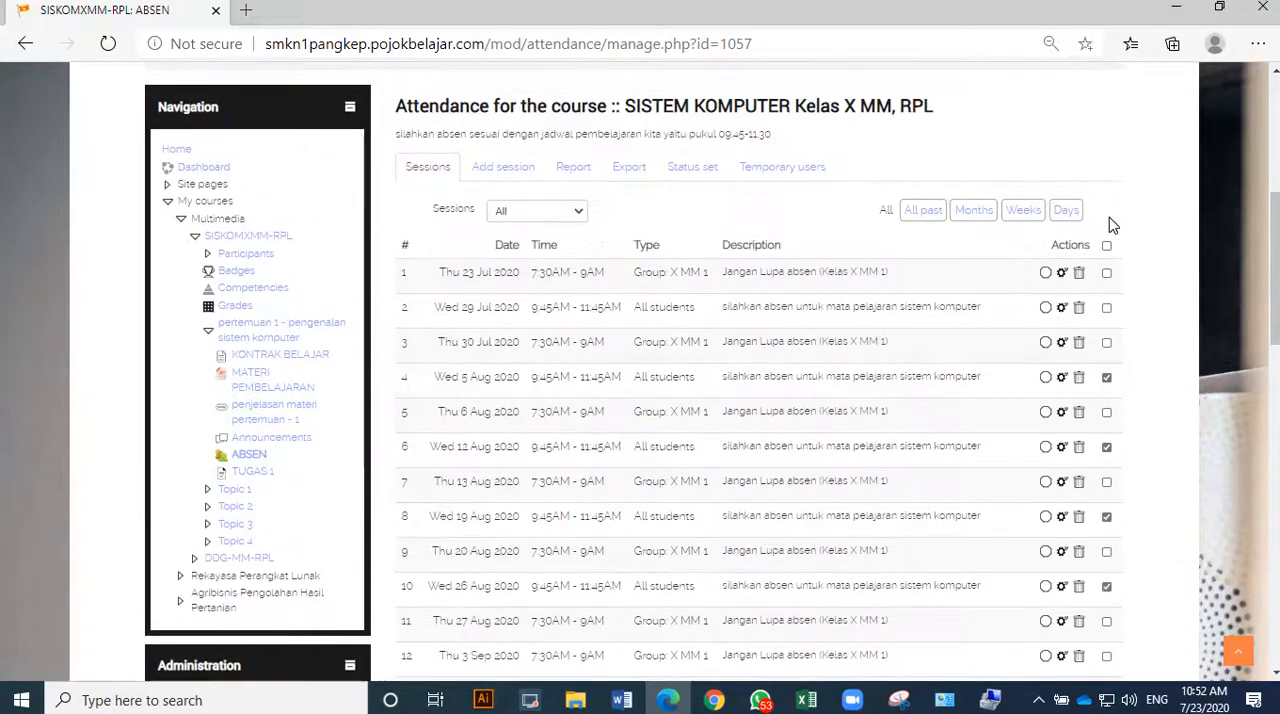
{"action": "left_click", "coordinate": [1107, 309]}
{"action": "scroll", "coordinate": [1135, 313], "scroll_direction": "down", "scroll_amount": 7}
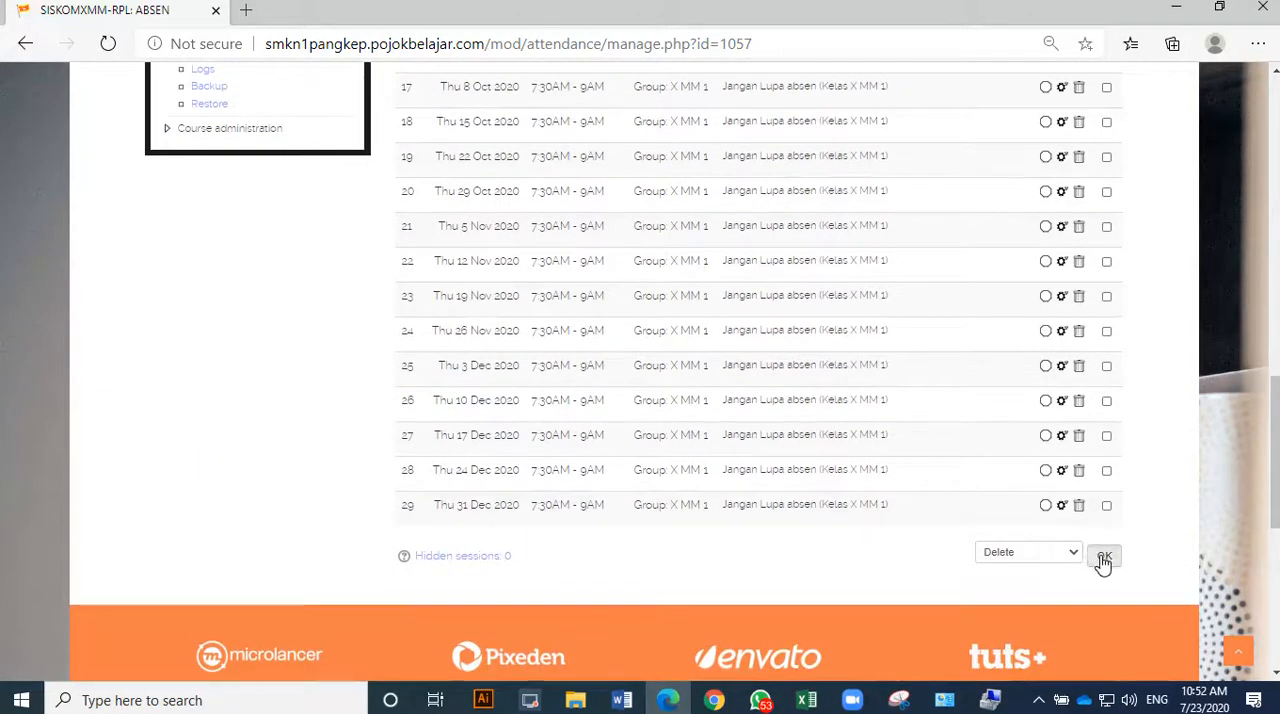
{"action": "left_click", "coordinate": [1104, 557]}
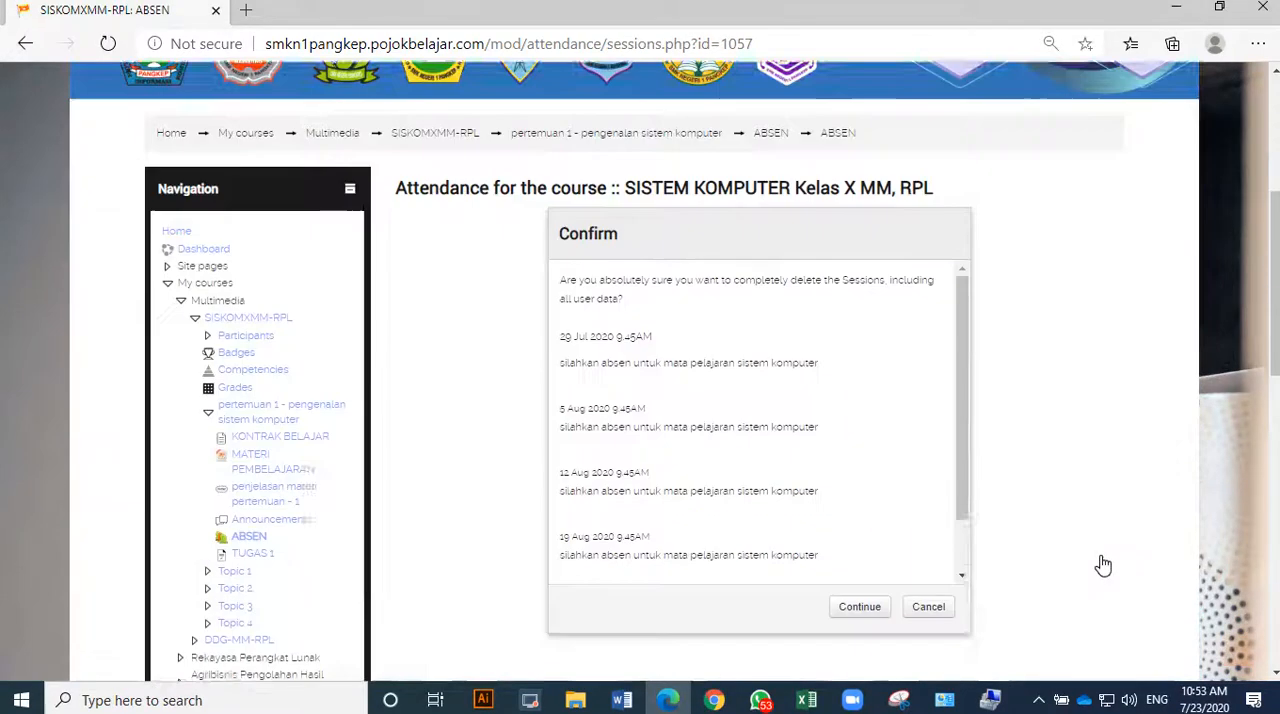
{"action": "scroll", "coordinate": [1000, 558], "scroll_direction": "down", "scroll_amount": 1}
{"action": "left_click", "coordinate": [872, 531]}
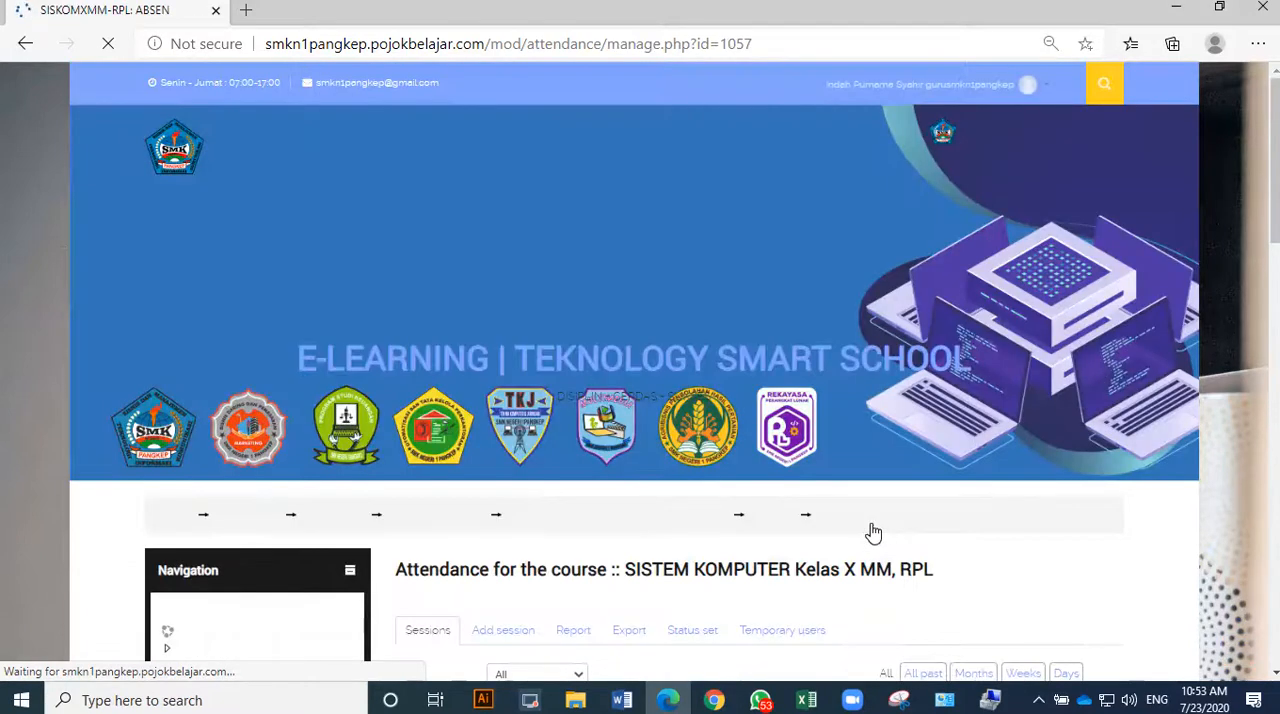
Check the remaining session list and open the form for adding another attendance session.
{"action": "scroll", "coordinate": [983, 494], "scroll_direction": "down", "scroll_amount": 5}
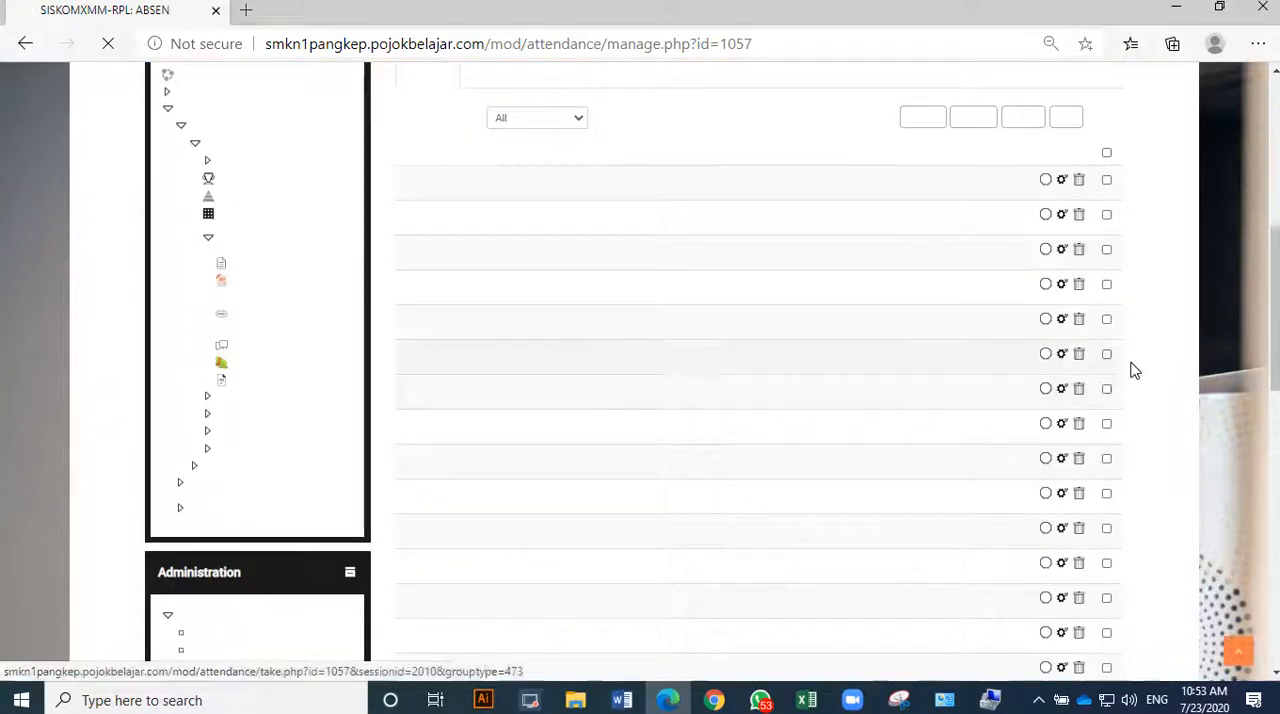
{"action": "scroll", "coordinate": [1153, 356], "scroll_direction": "up", "scroll_amount": 2}
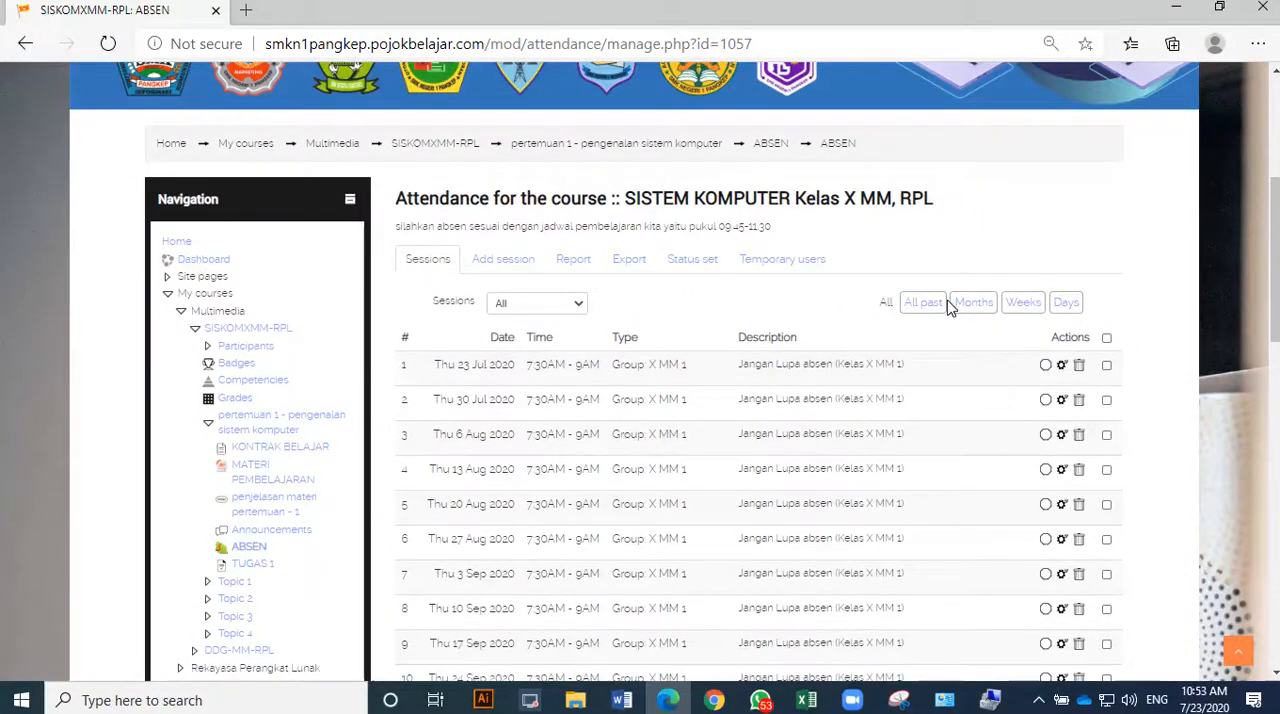
{"action": "left_click", "coordinate": [530, 269]}
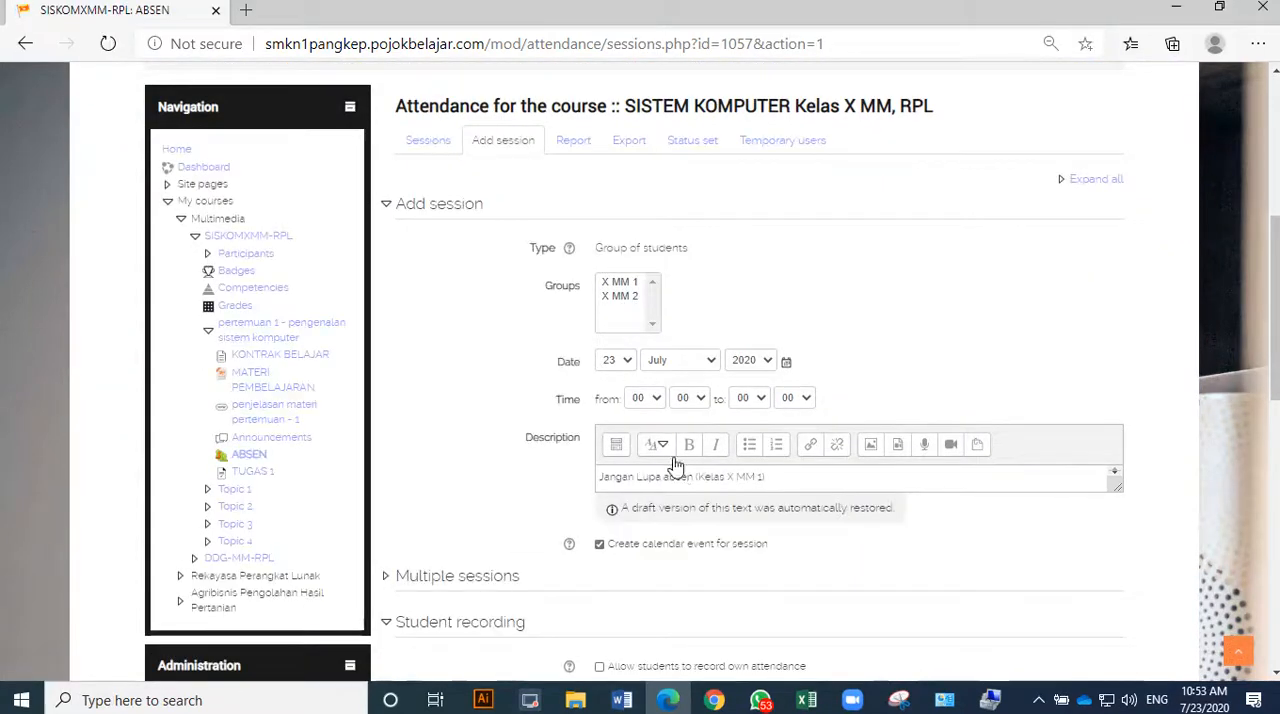
{"action": "left_click", "coordinate": [1038, 700]}
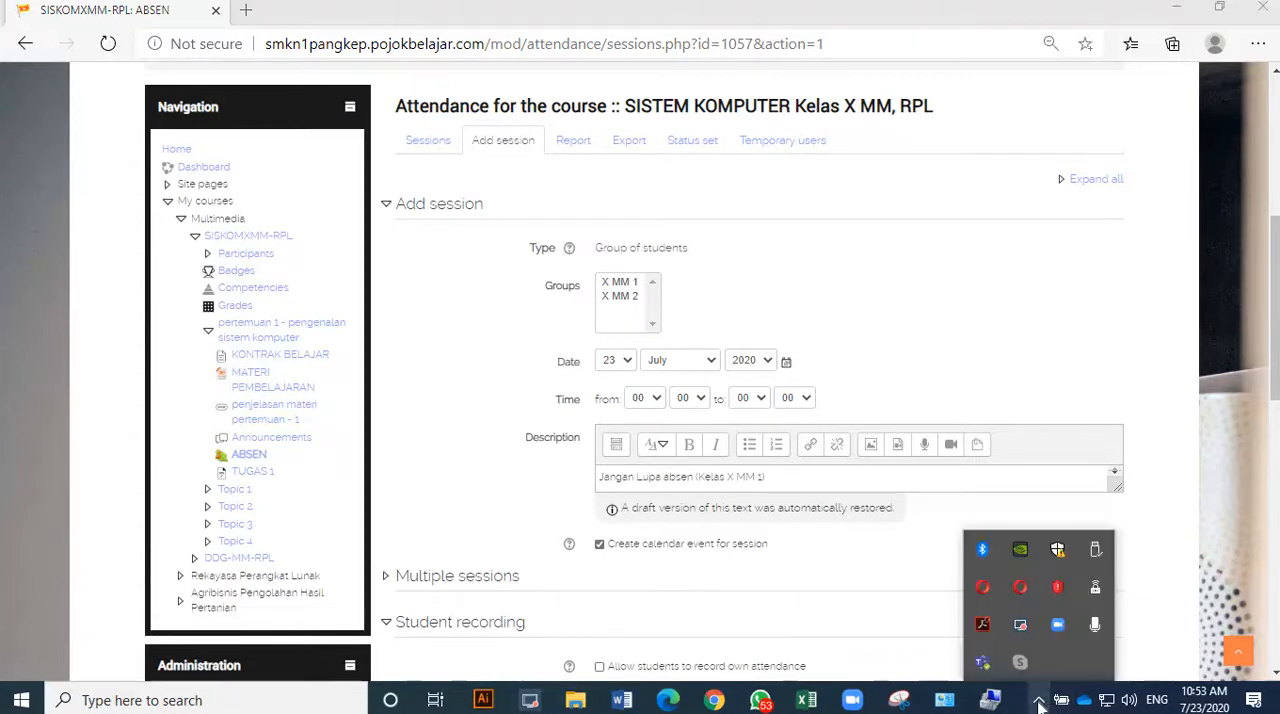